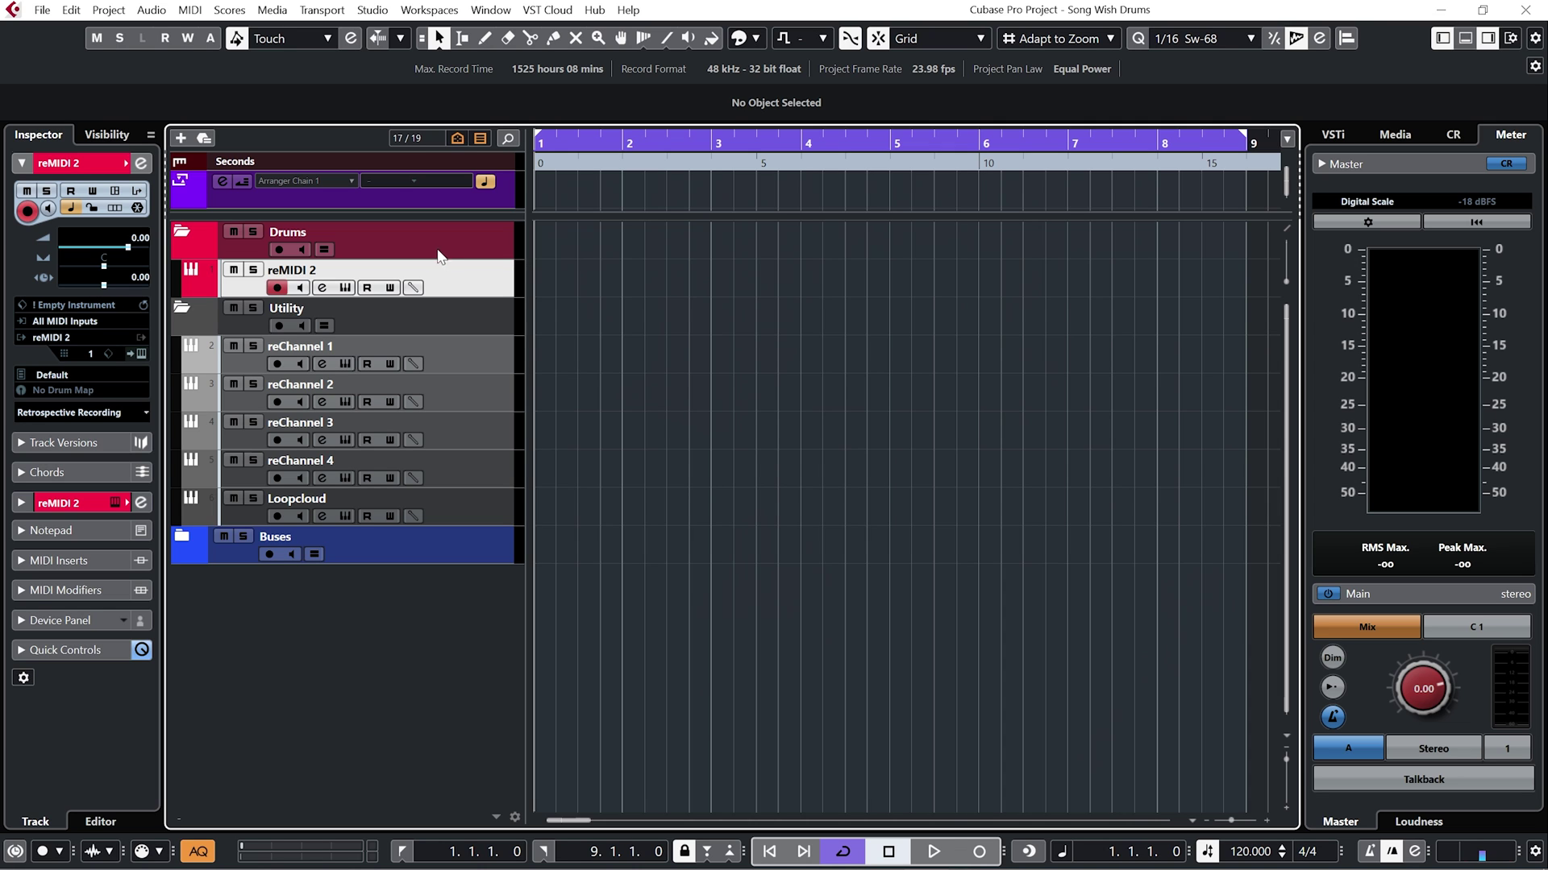
Open the reMIDI 2 Drum Pads window and keep the pad's note assignment at C3
left_click(345, 288)
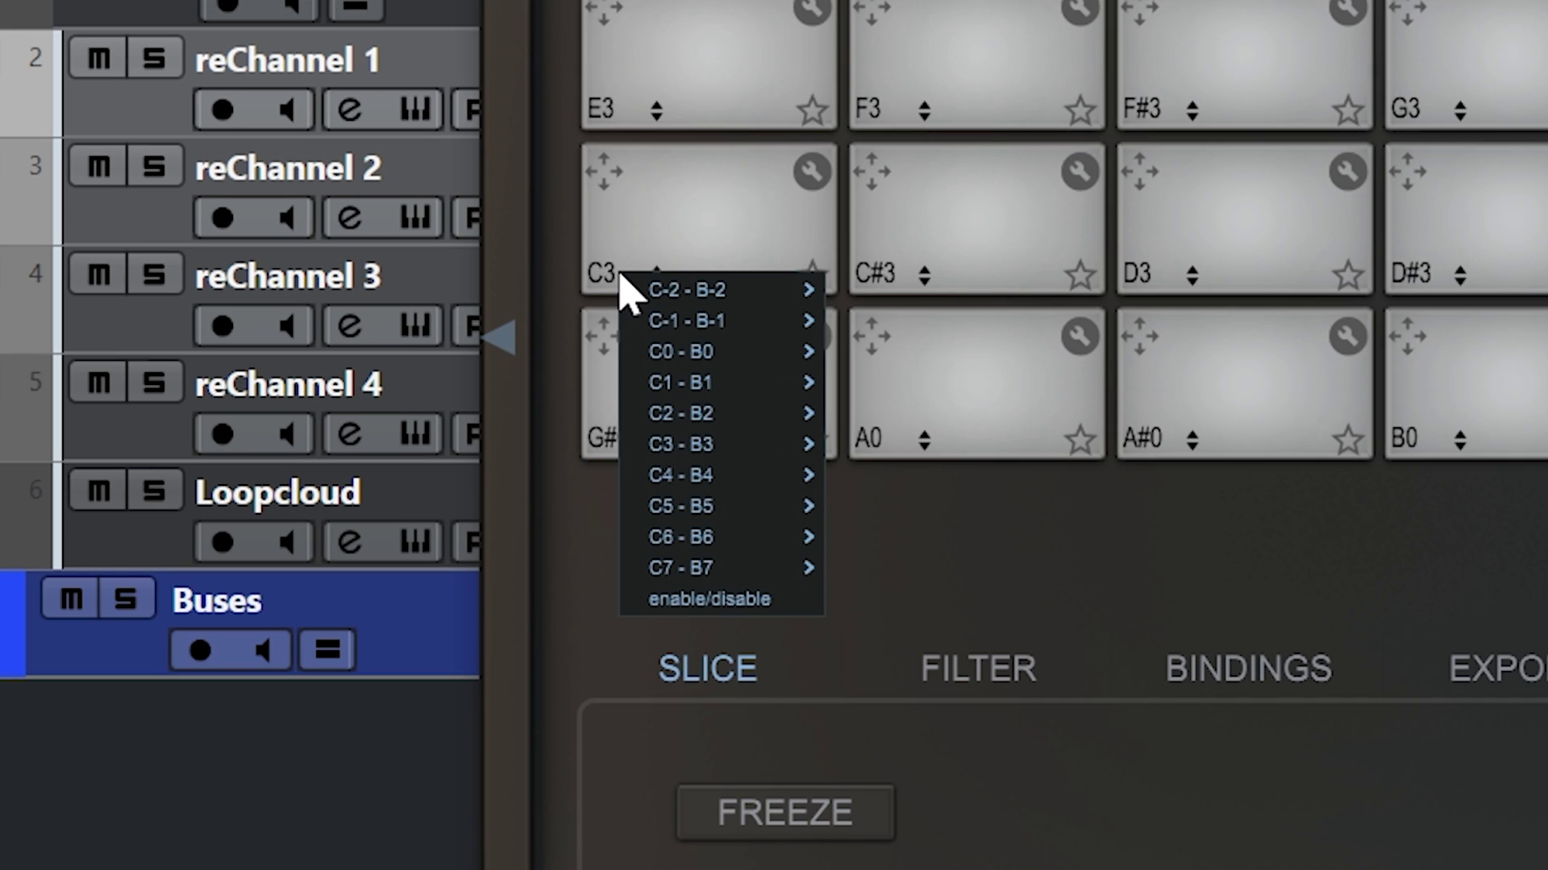
mouse_move(725, 458)
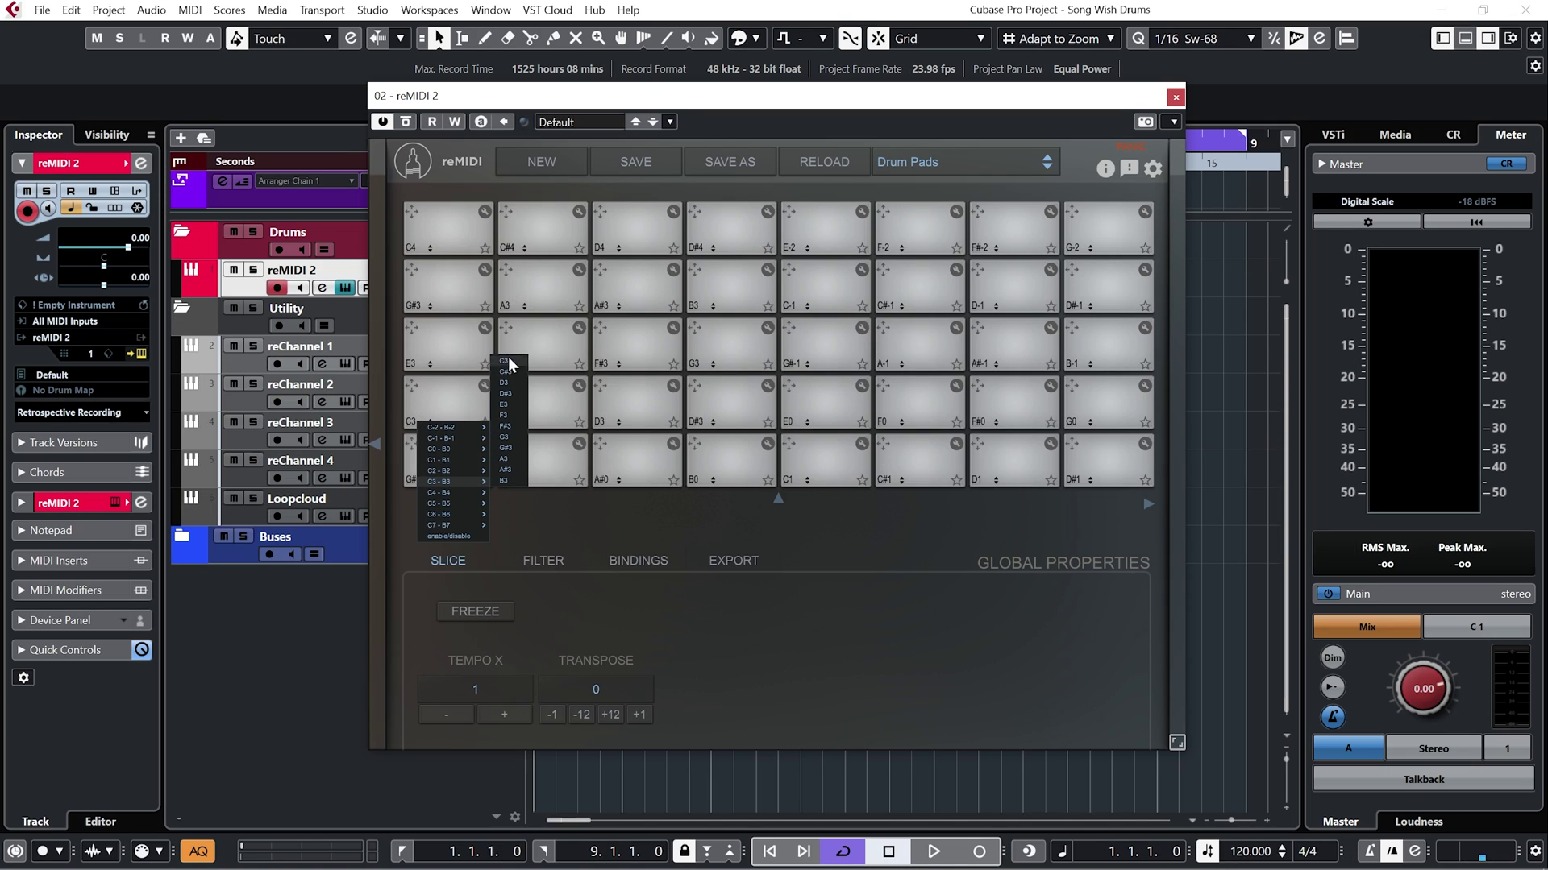
left_click(509, 363)
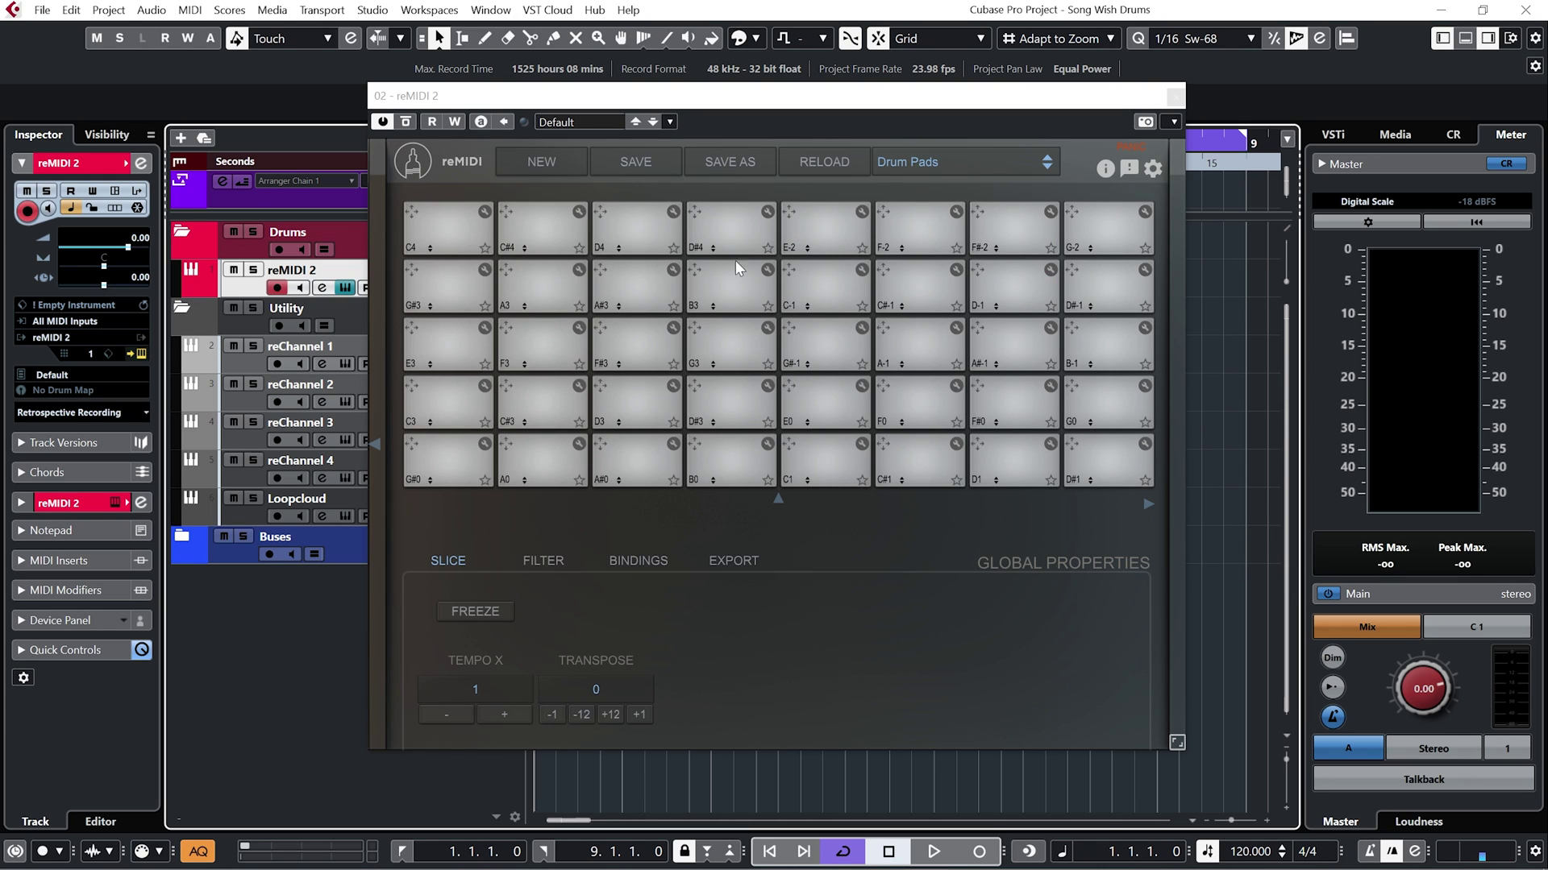
Check reMIDI 2's Save As and preset menus without changes, then open its Settings panel
left_click(742, 172)
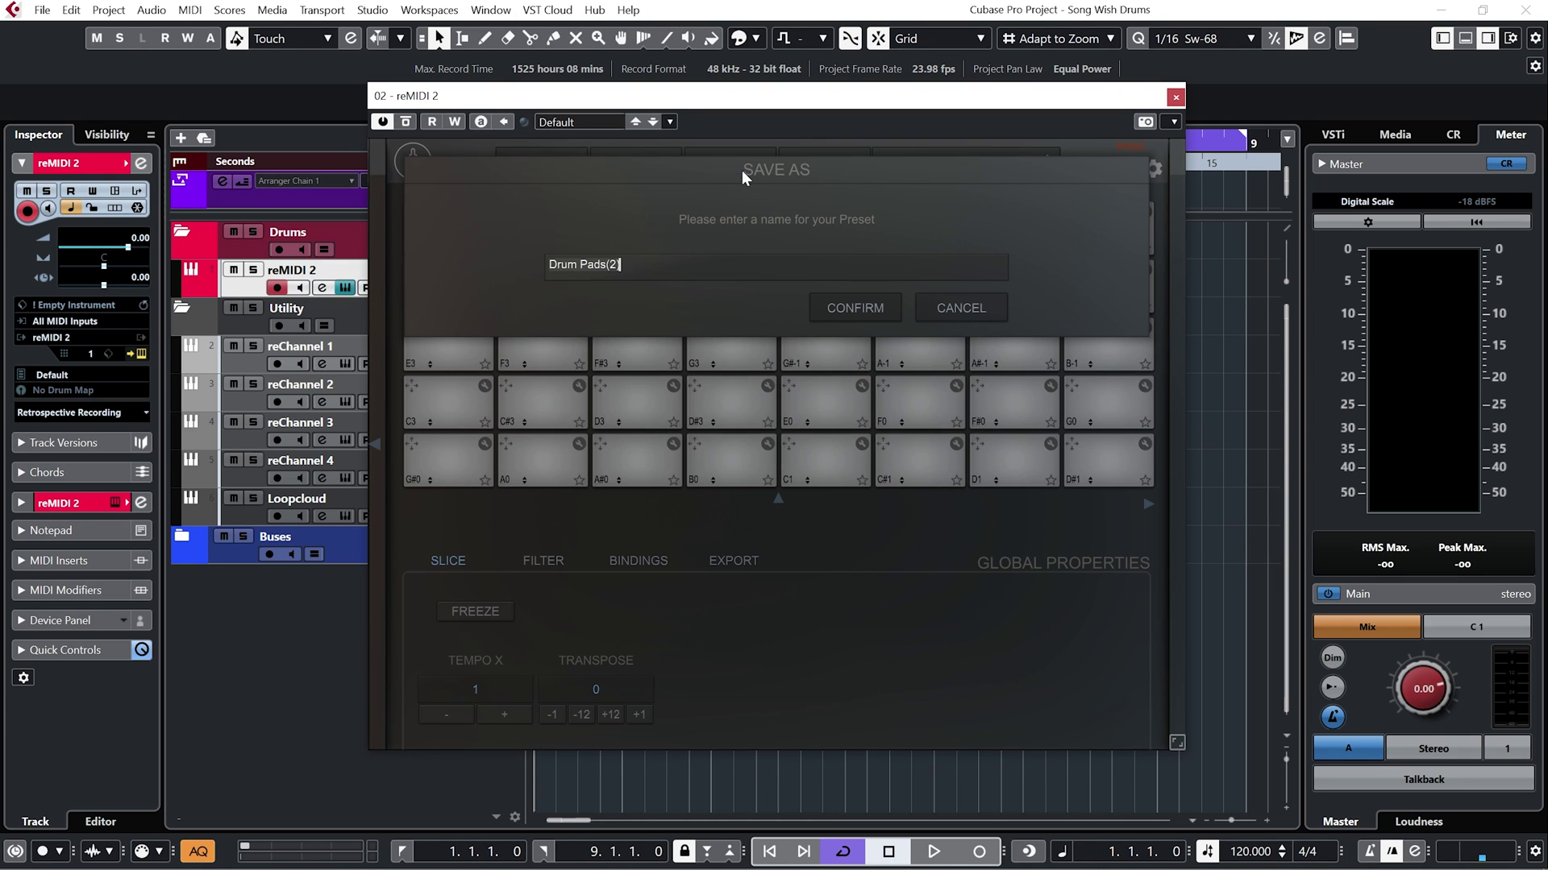
left_click(932, 314)
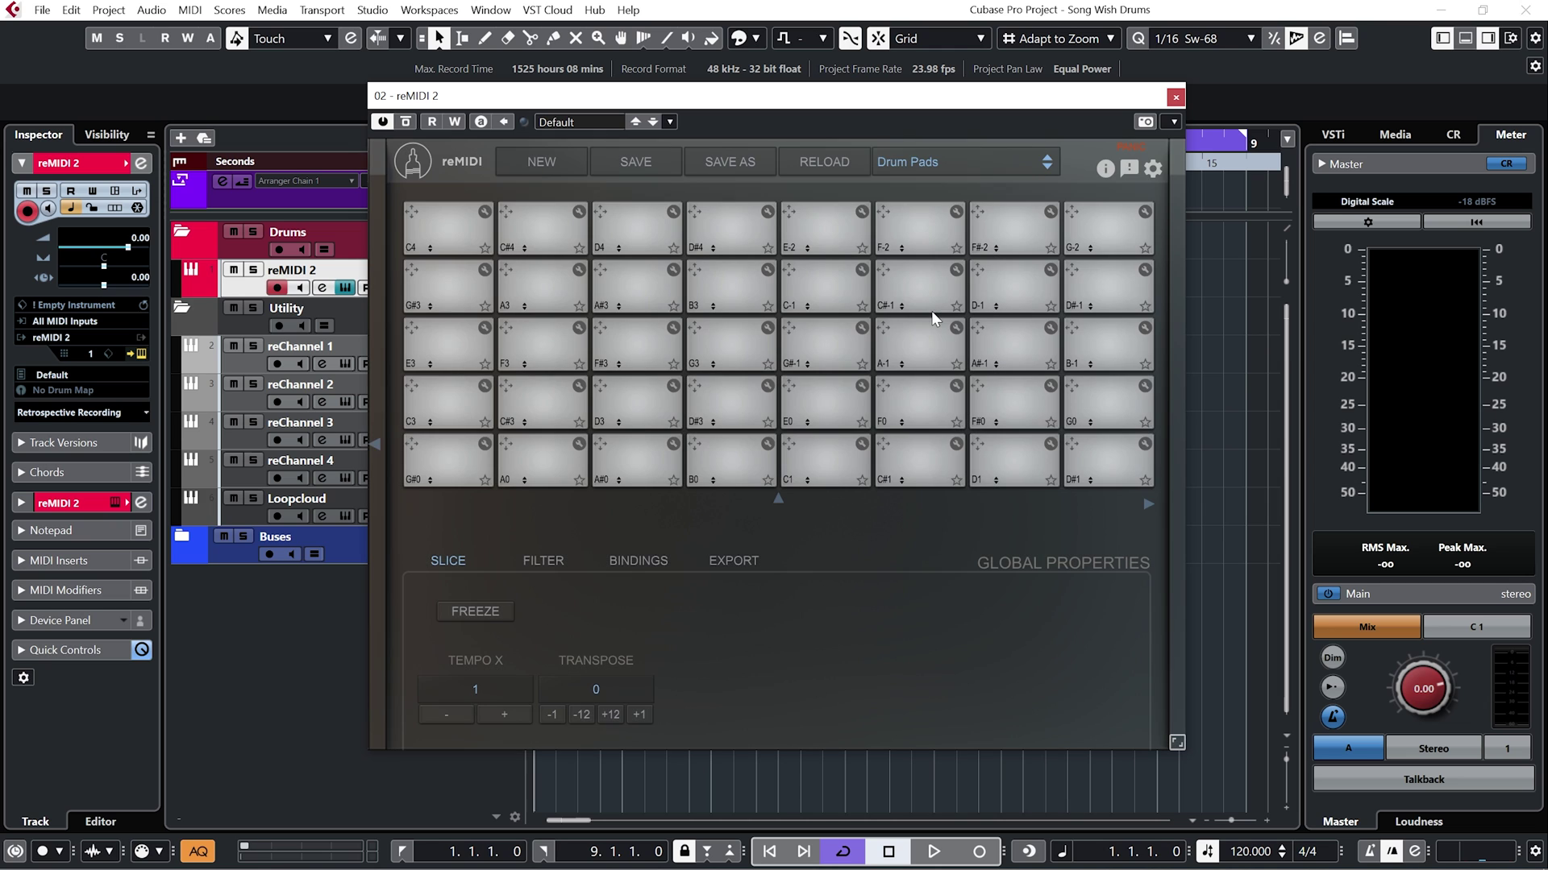
left_click(669, 121)
left_click(670, 122)
left_click(670, 121)
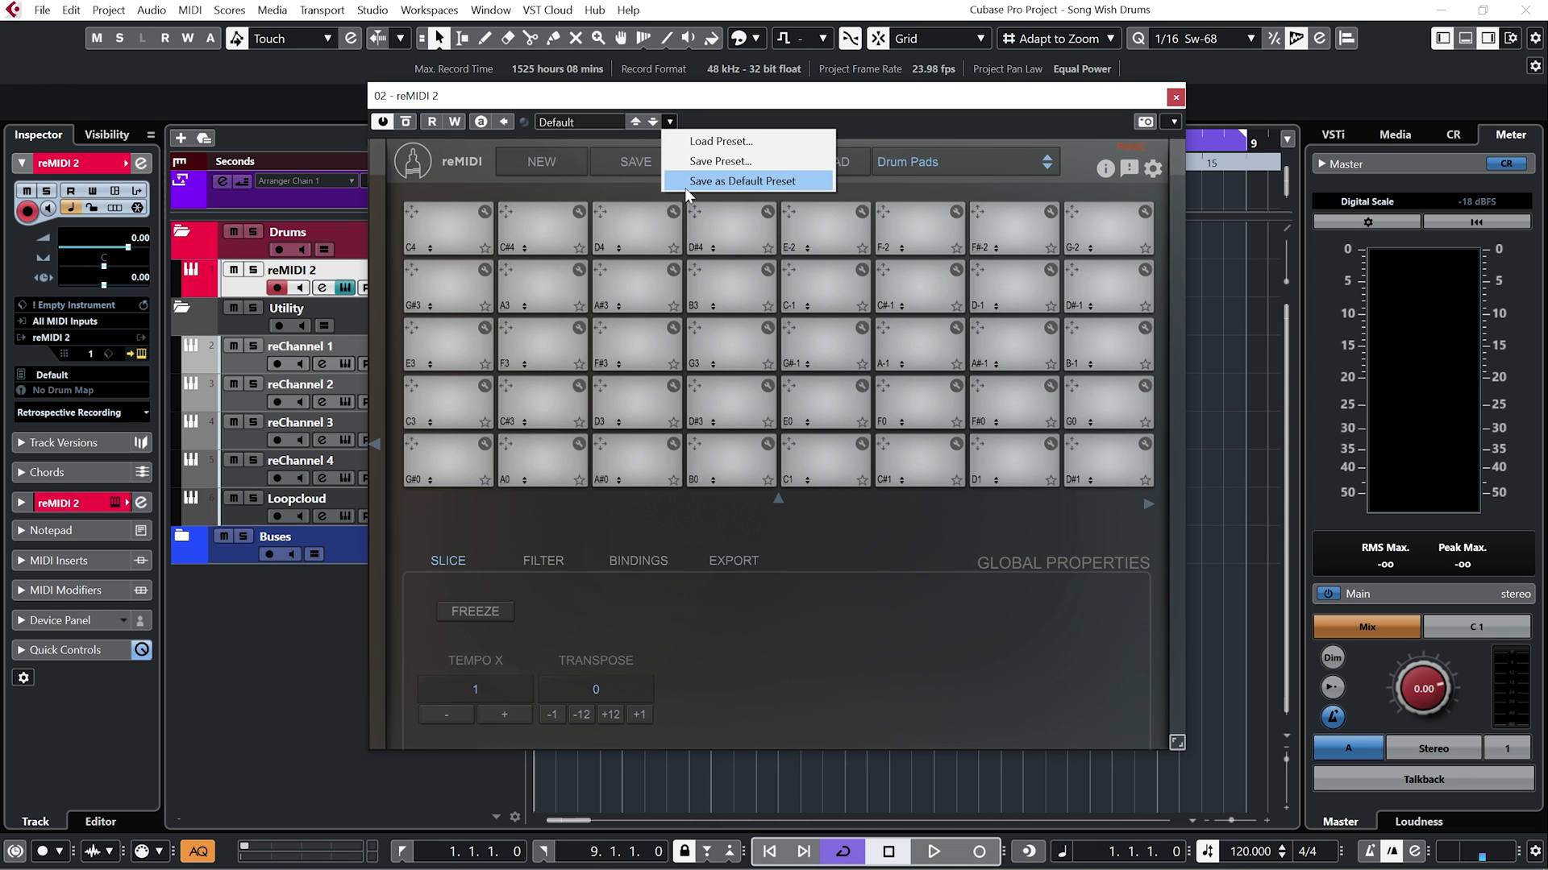
left_click(879, 104)
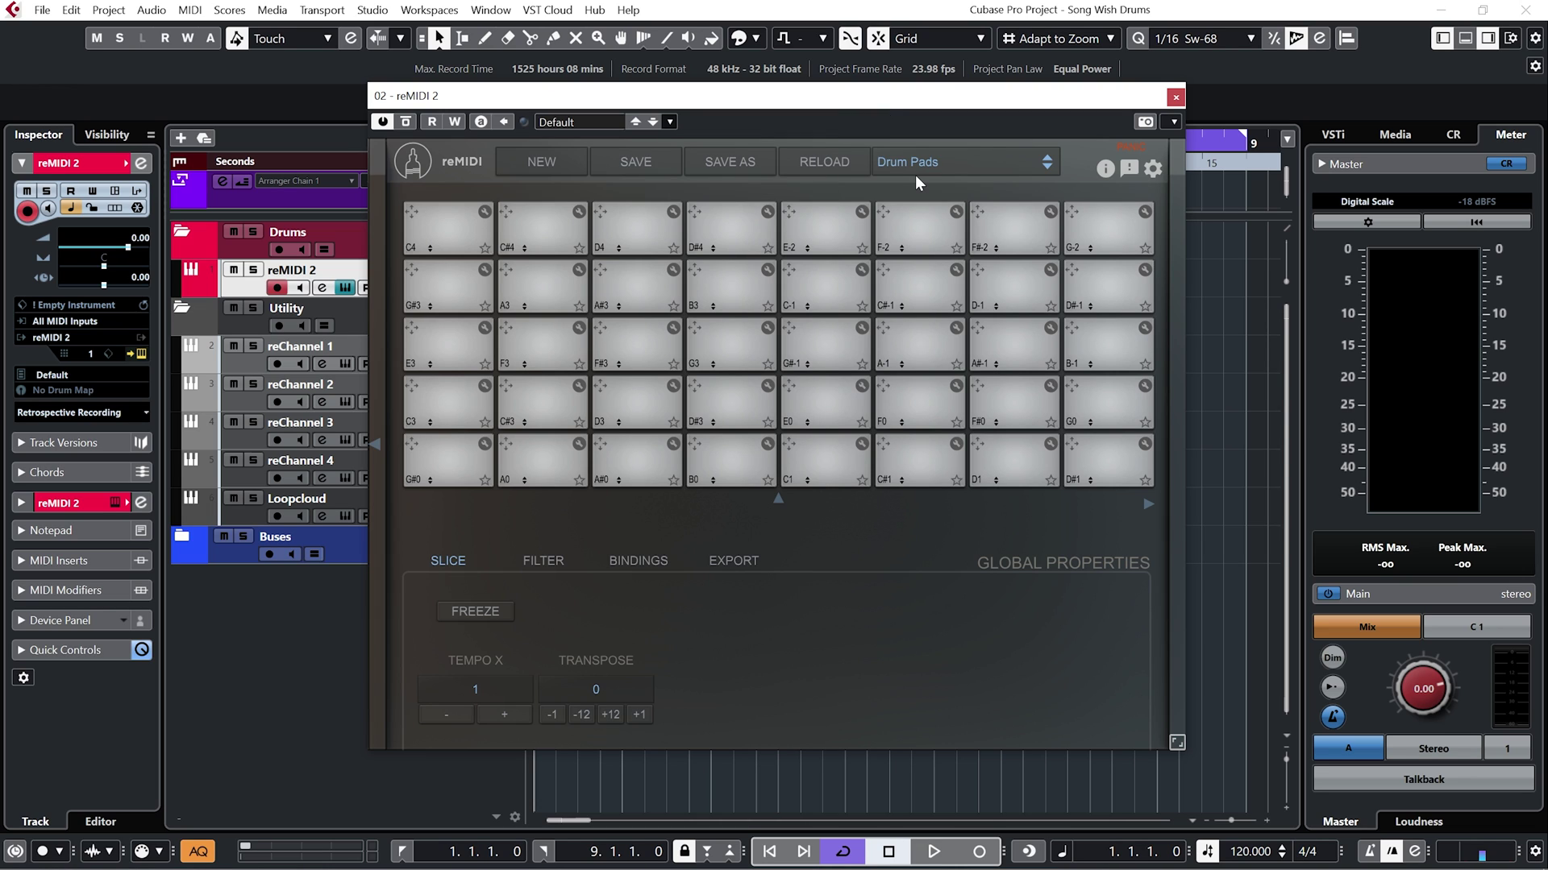
left_click(1153, 170)
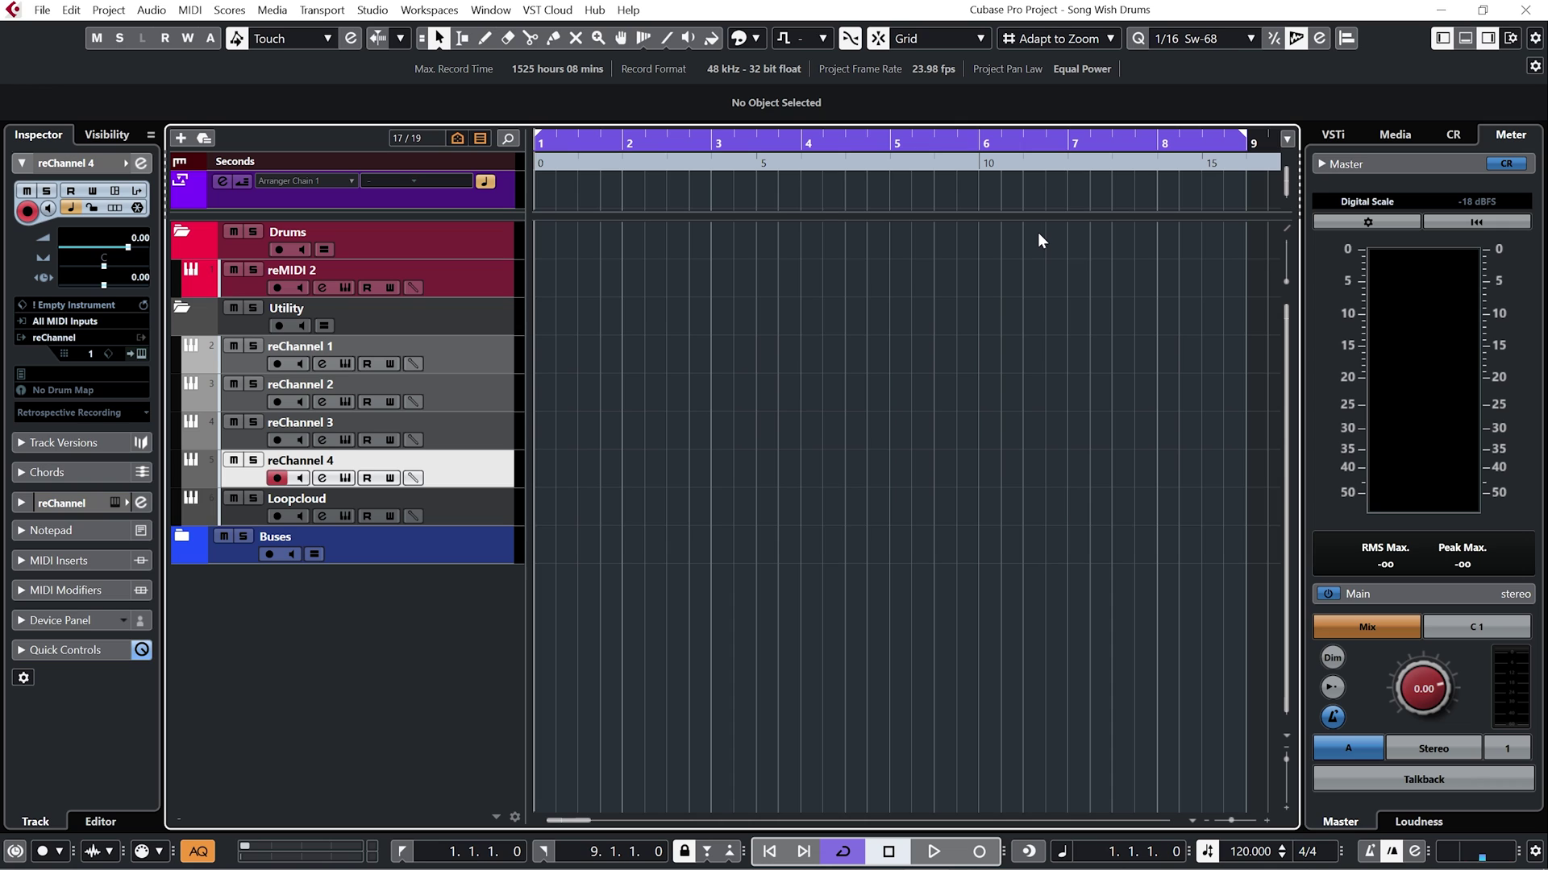
Route reChannel 1 from 02. reMIDI 2 - MIDI Output on Any channel with Monitor on
left_click(508, 353)
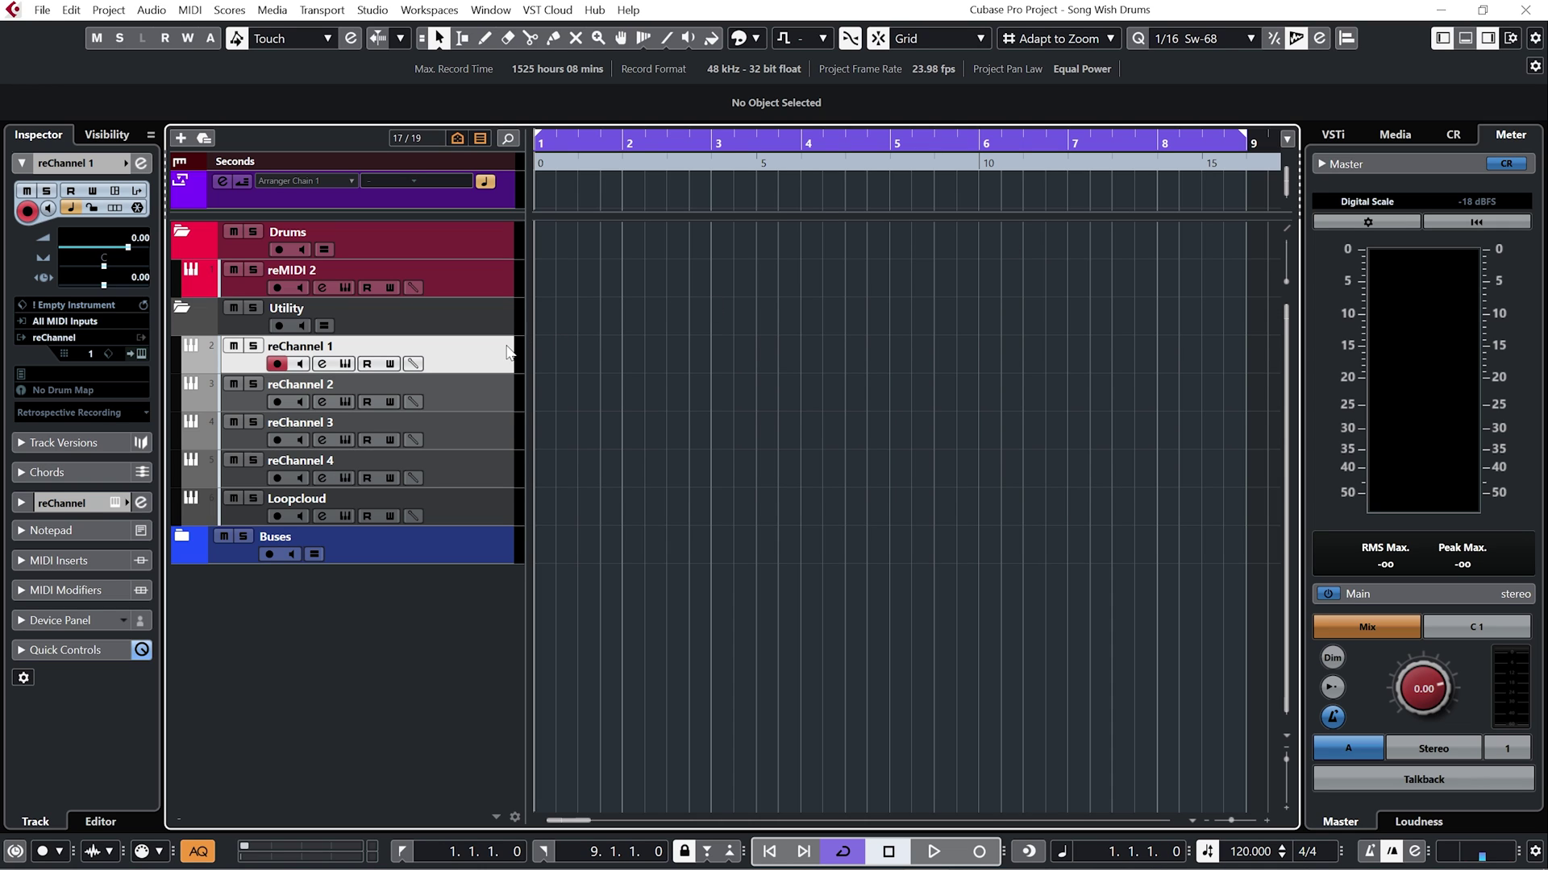
left_click(101, 321)
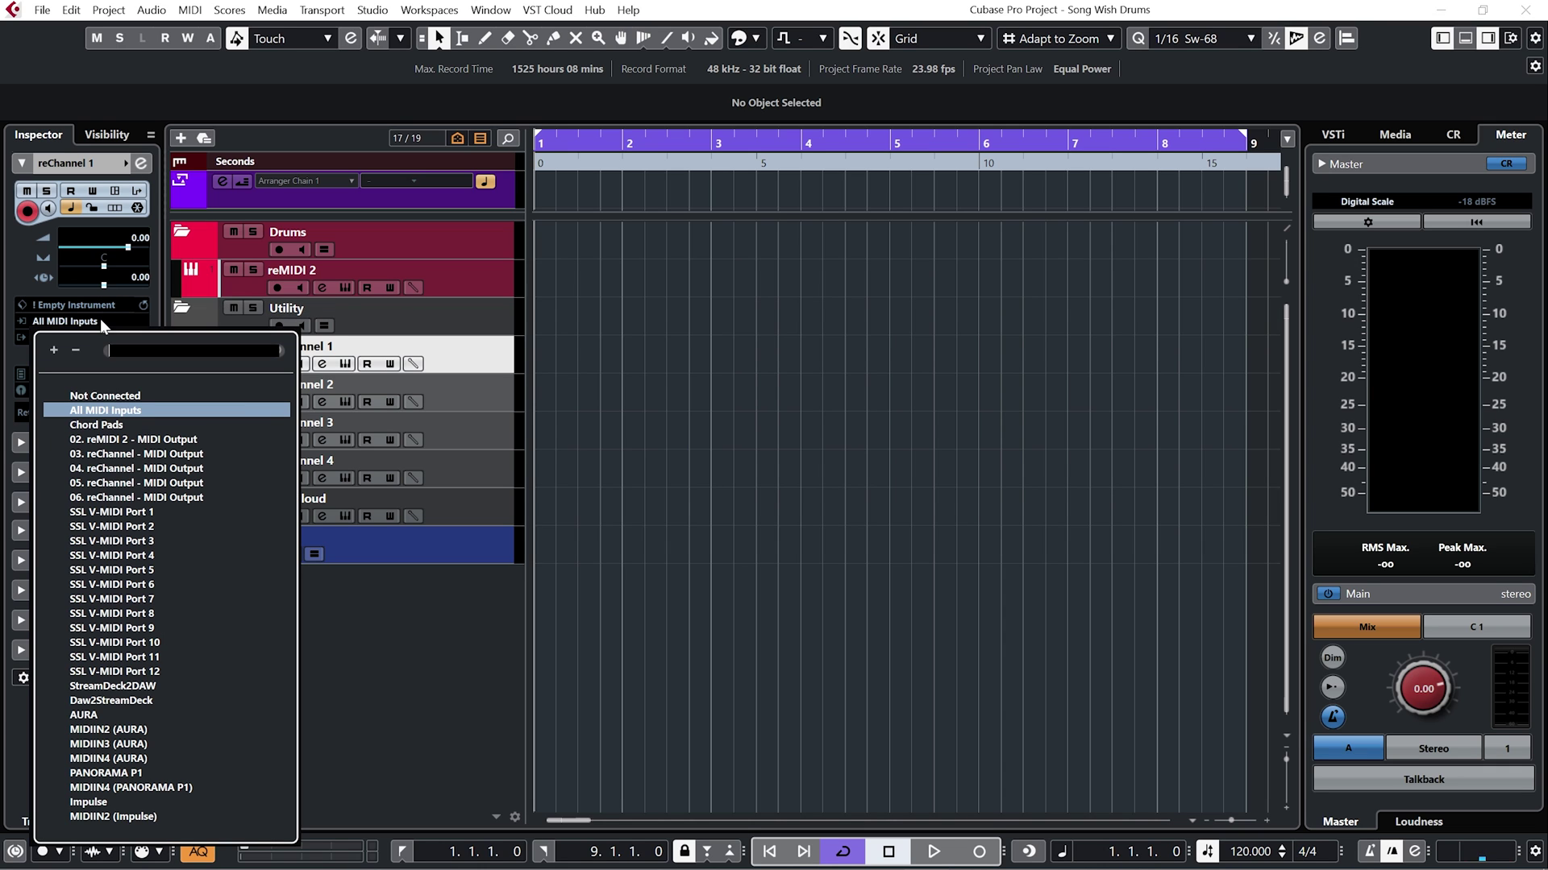
left_click(111, 439)
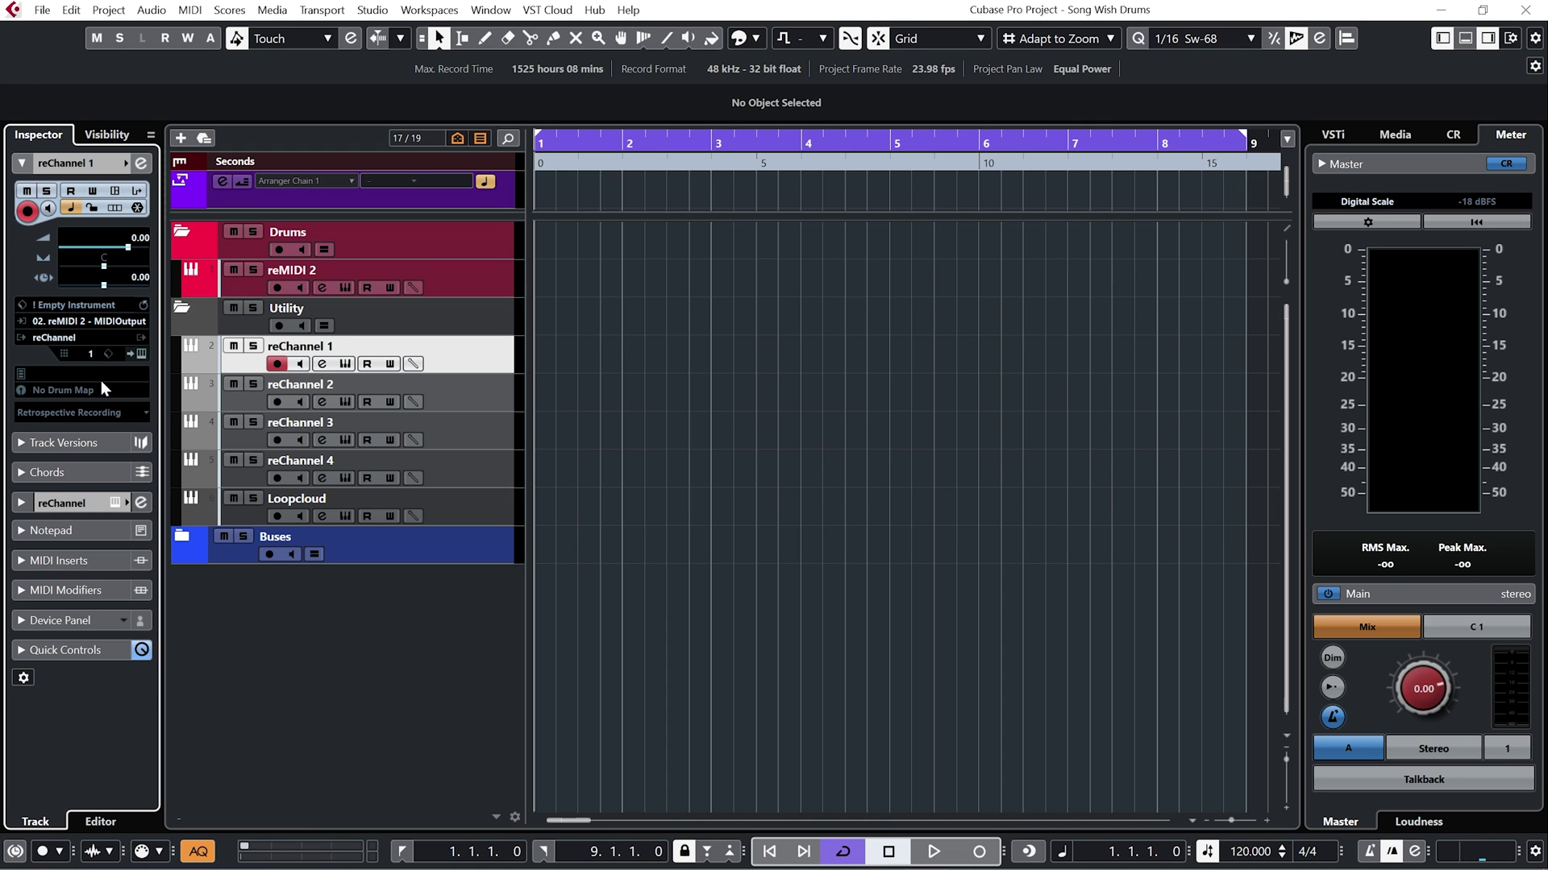
left_click(92, 354)
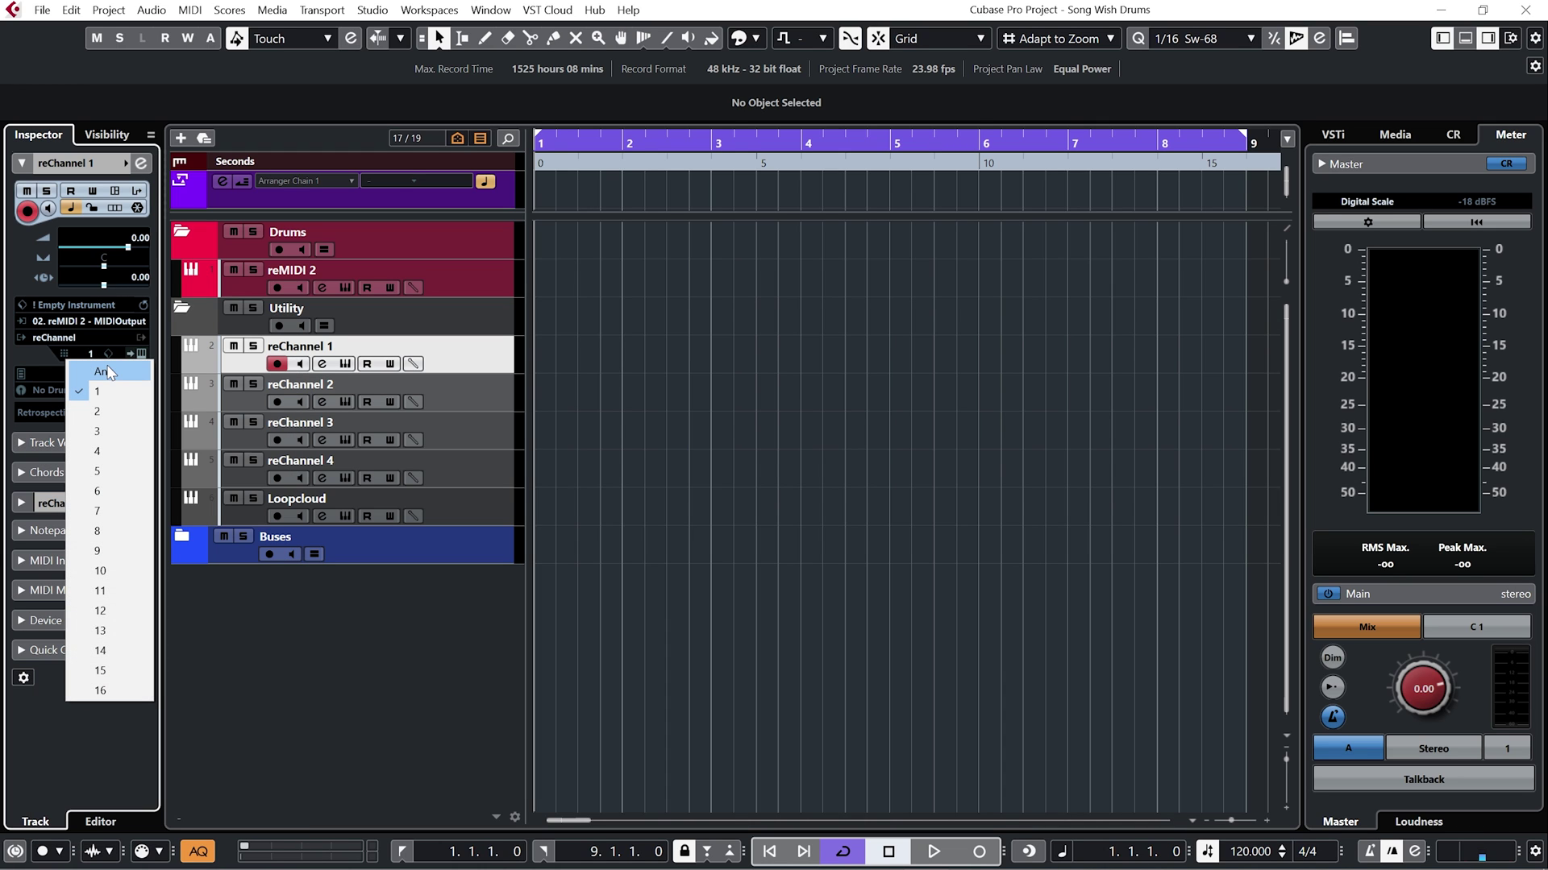
left_click(108, 370)
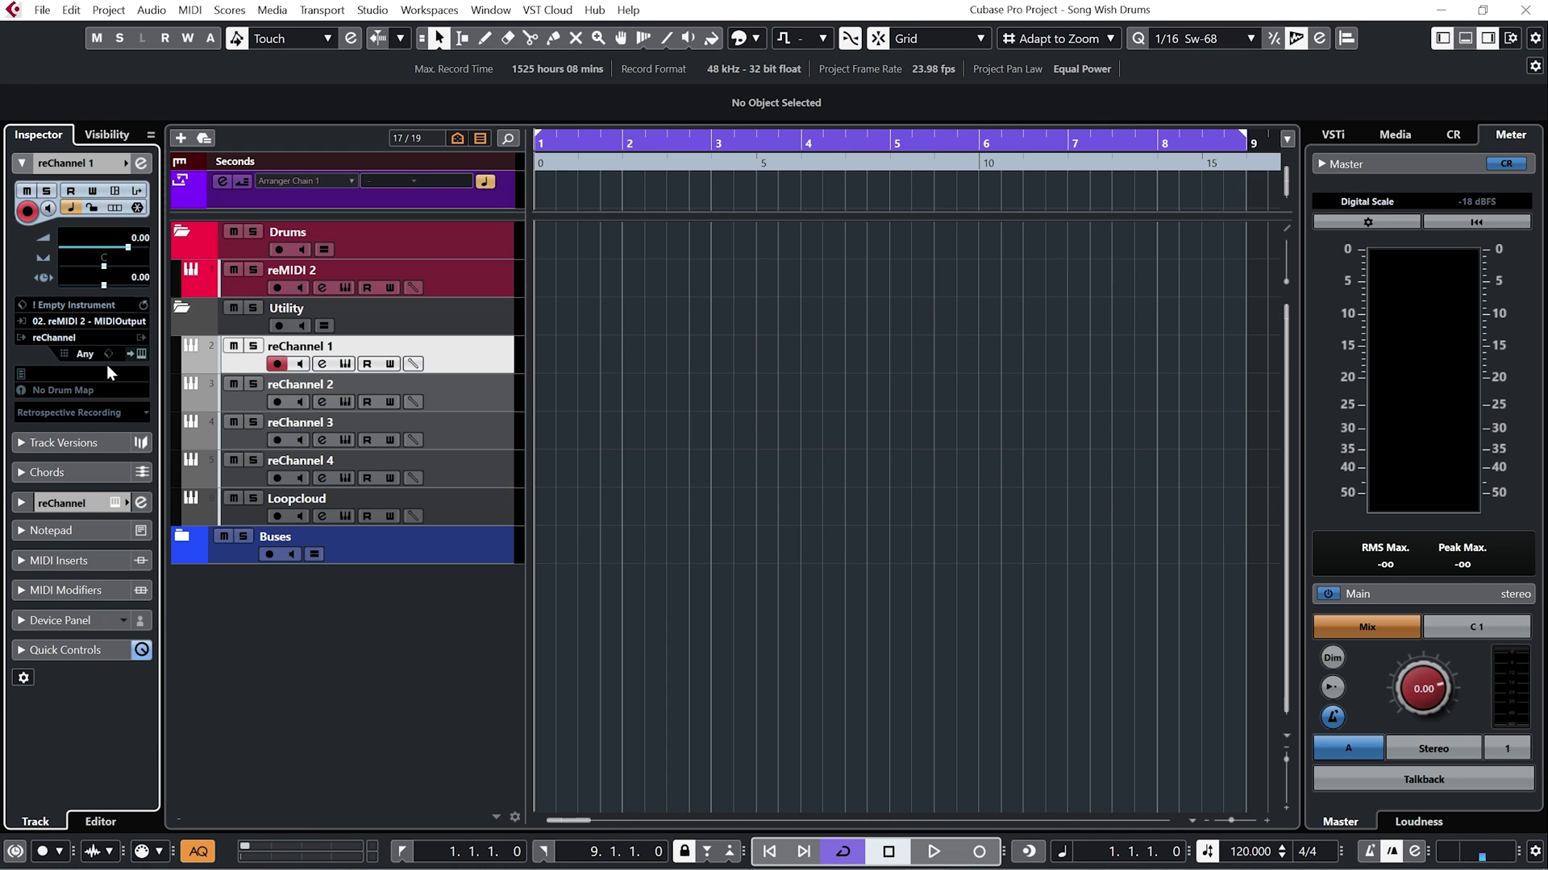
left_click(301, 364)
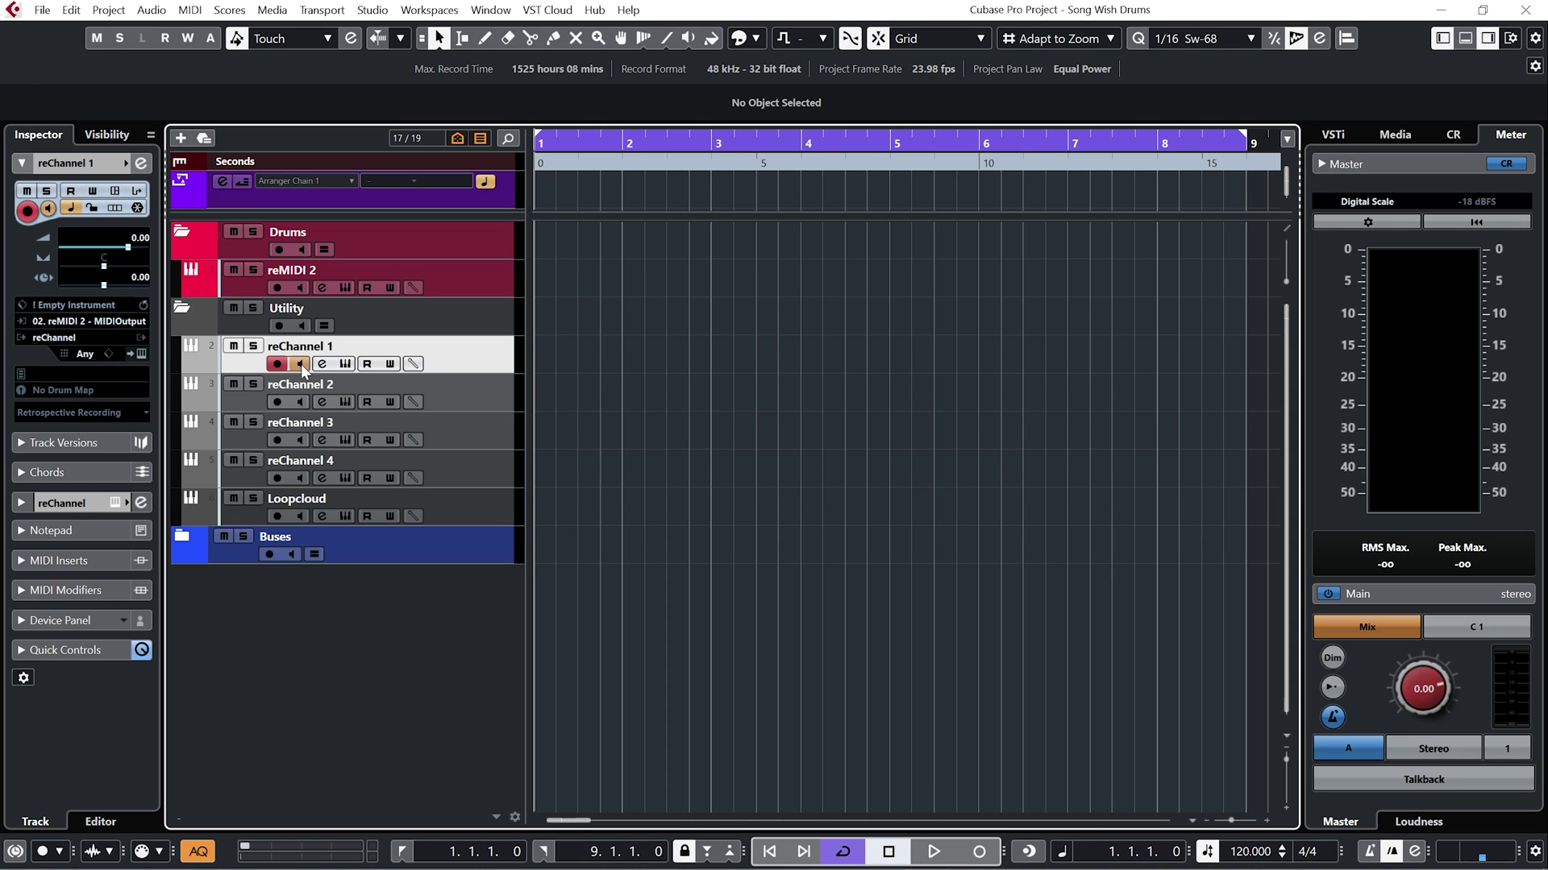
left_click(482, 389)
Feed reChannel 2 from 02. reMIDI 2 - MIDI Output on Any channel, monitoring on
left_click(68, 321)
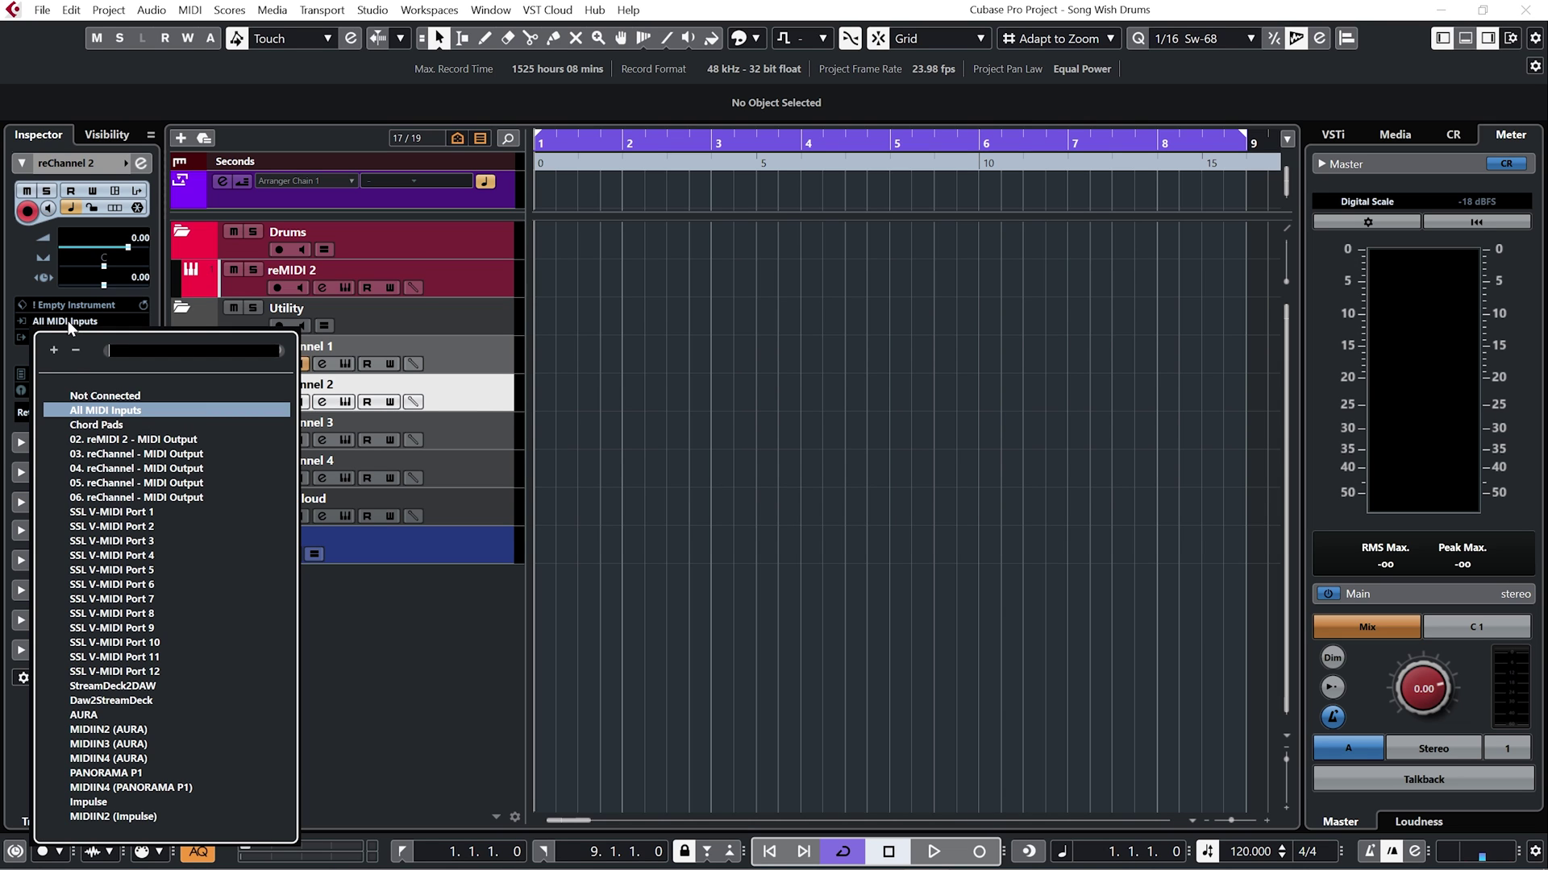
left_click(96, 441)
left_click(89, 355)
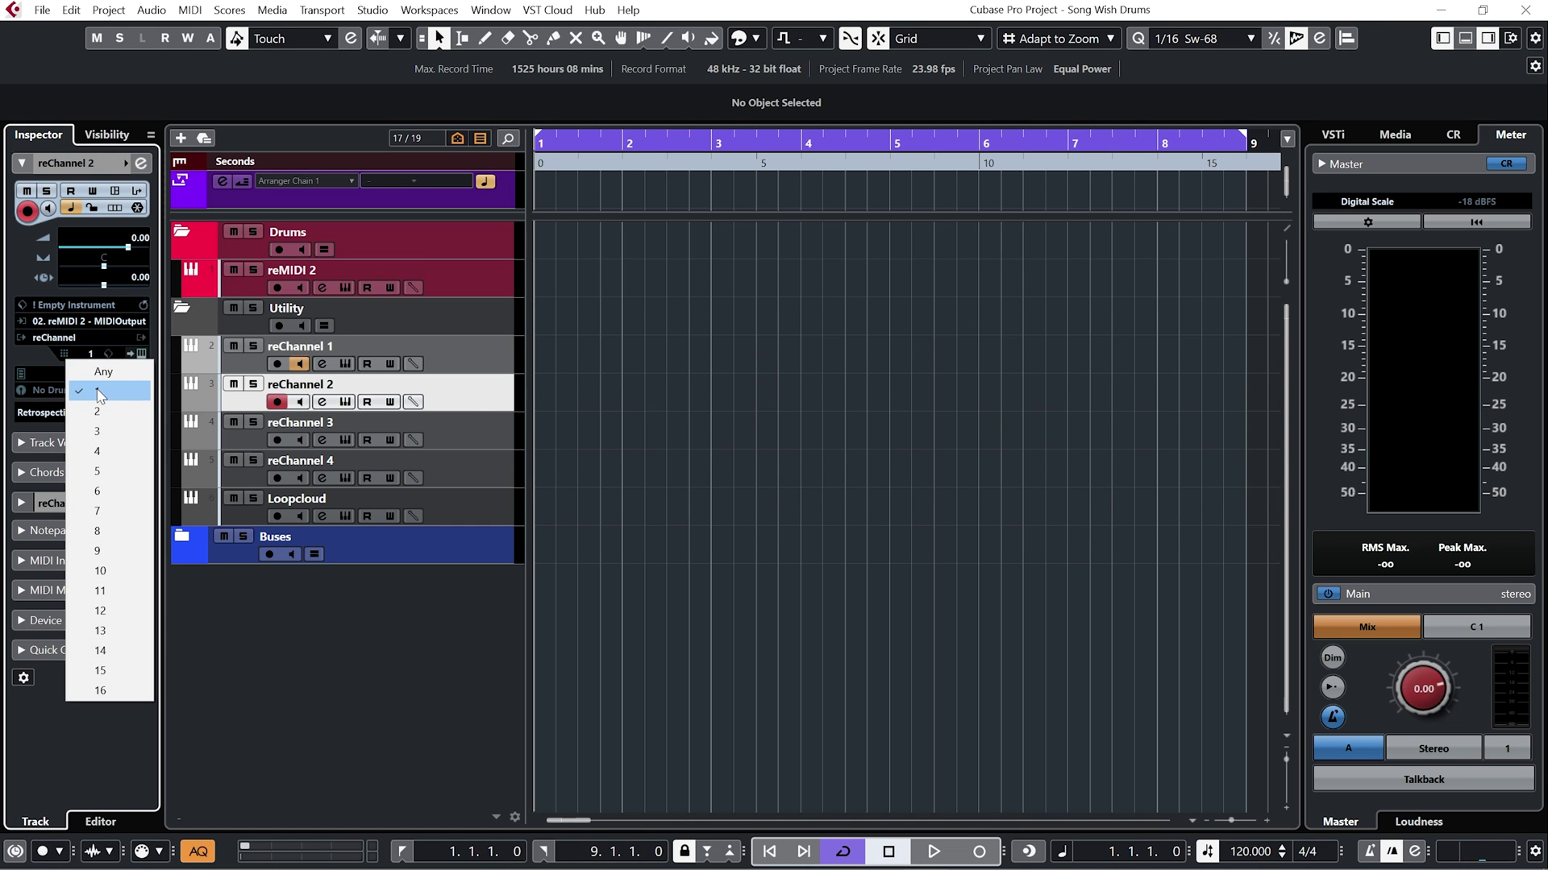
left_click(103, 372)
left_click(301, 403)
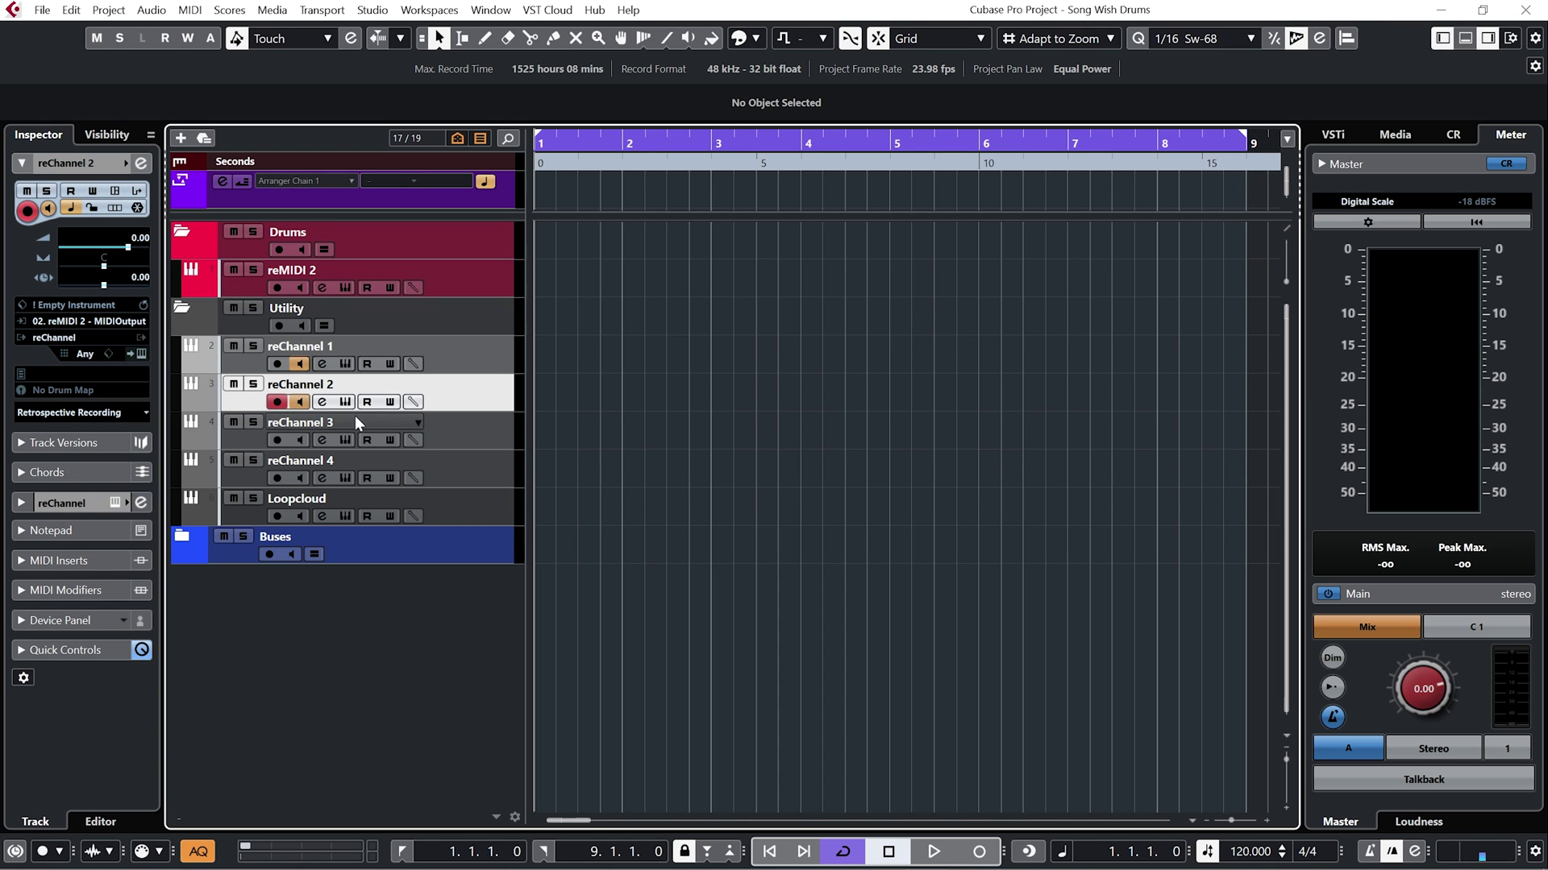
Give reChannel 3 and 4 the reMIDI 2 MIDI output as input, with monitoring on
left_click(484, 418)
left_click(94, 322)
left_click(128, 439)
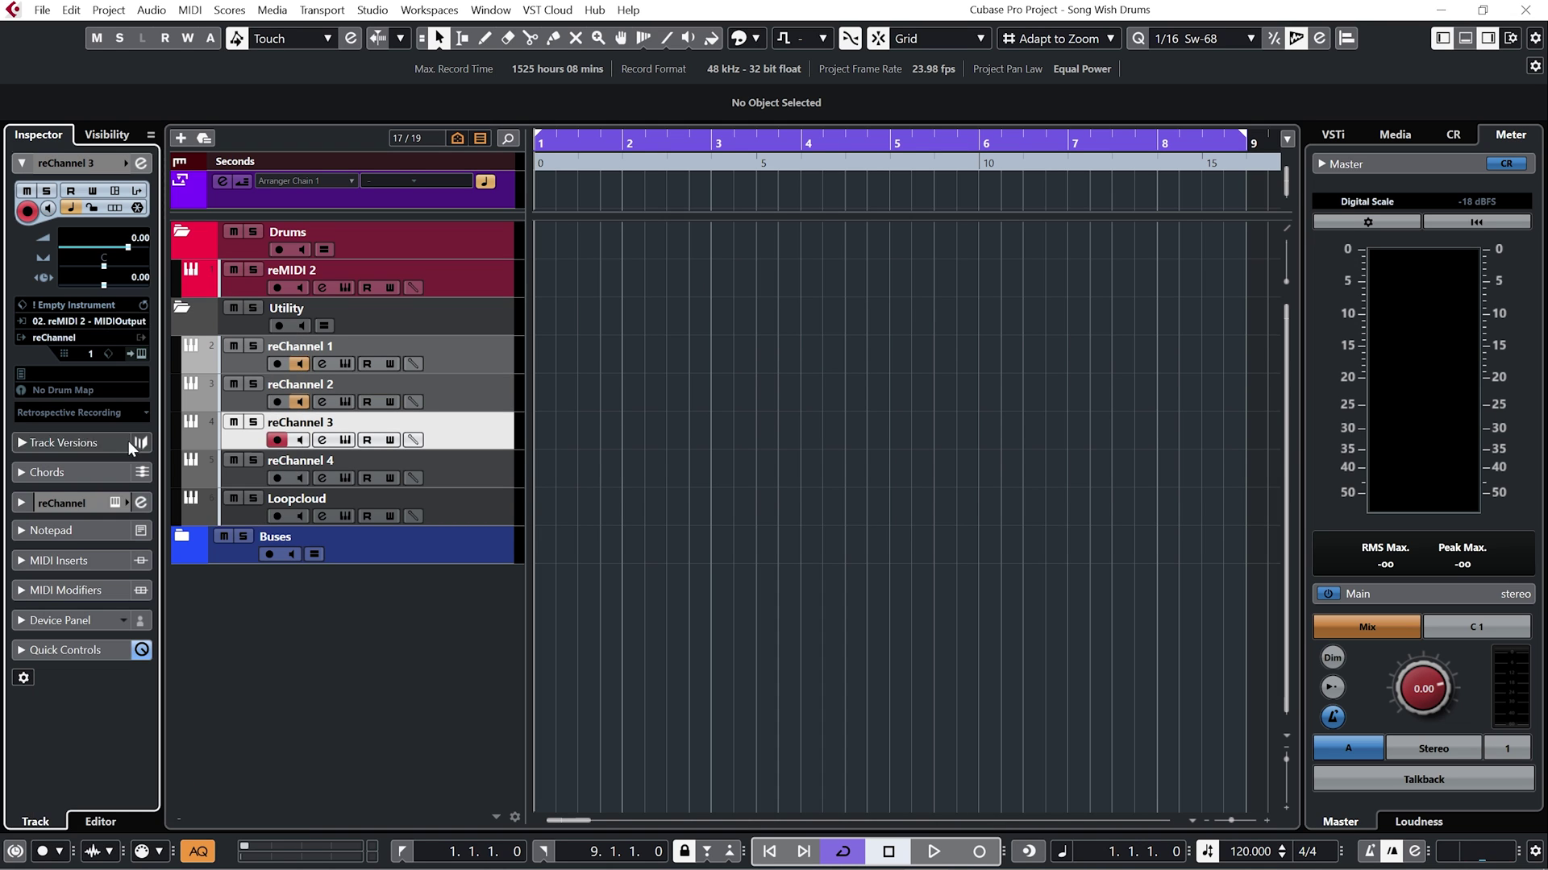
left_click(299, 439)
left_click(451, 480)
left_click(81, 322)
left_click(109, 440)
left_click(299, 478)
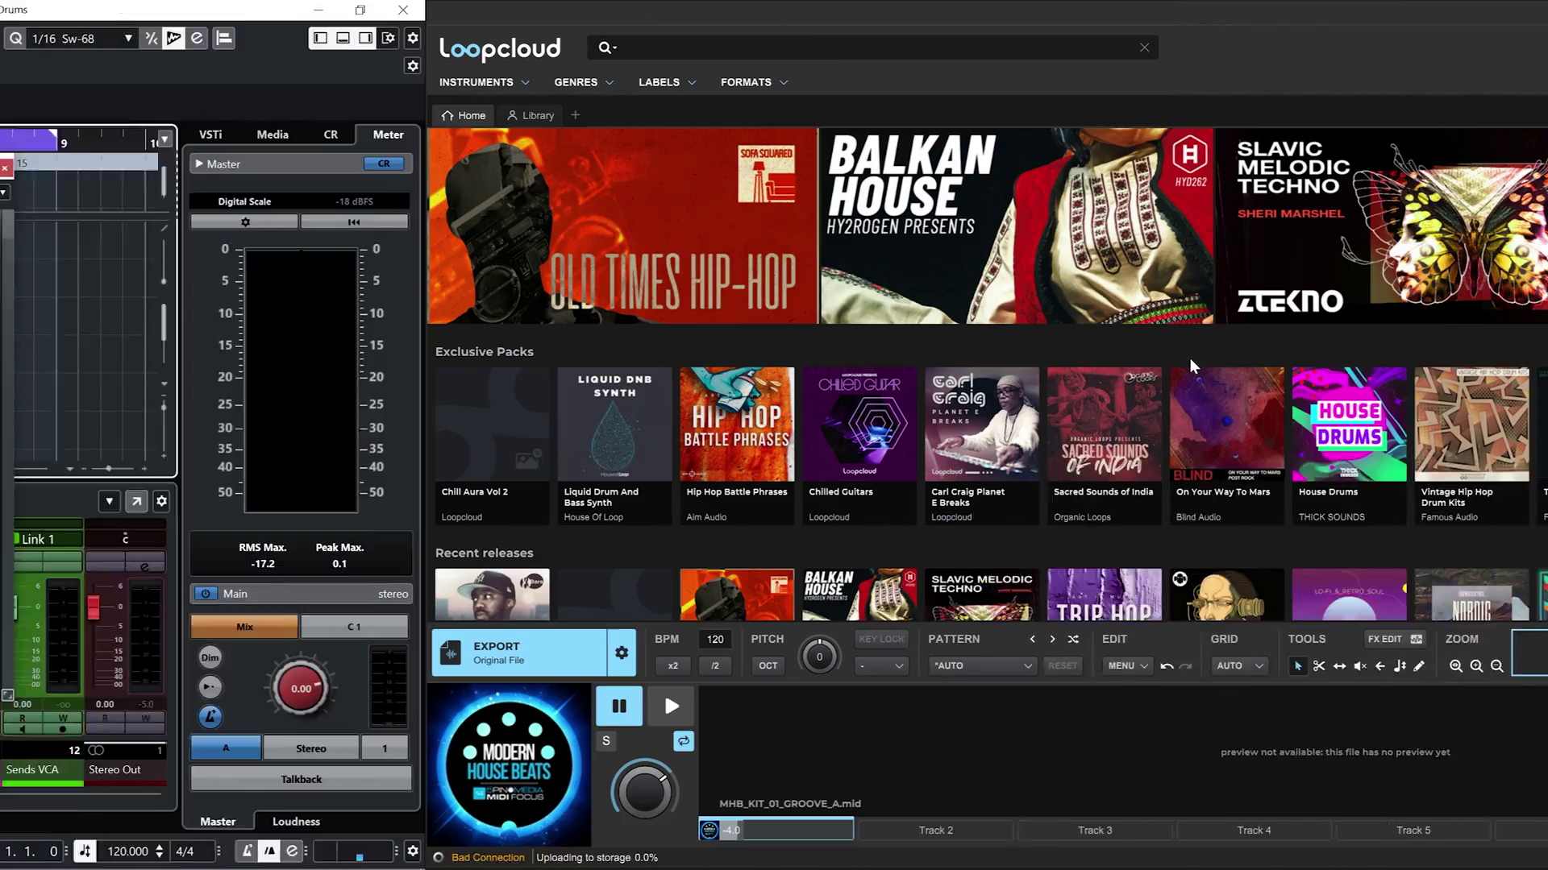
Maximize Loopcloud, filter the library to MIDI format and Drum instrument, and scroll the results
key("super+Up")
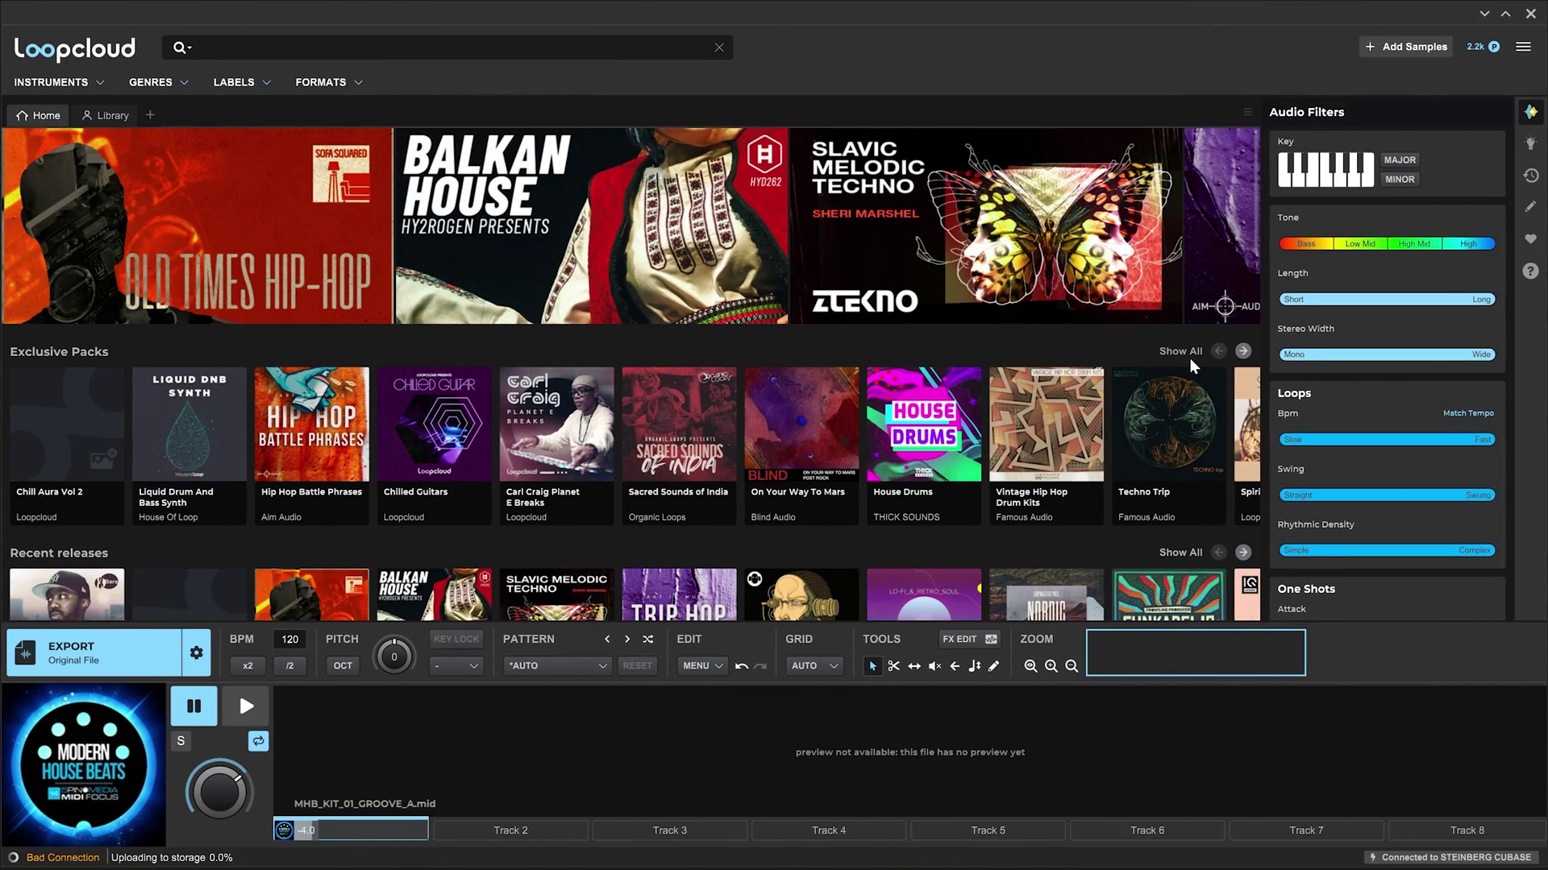
mouse_move(562, 267)
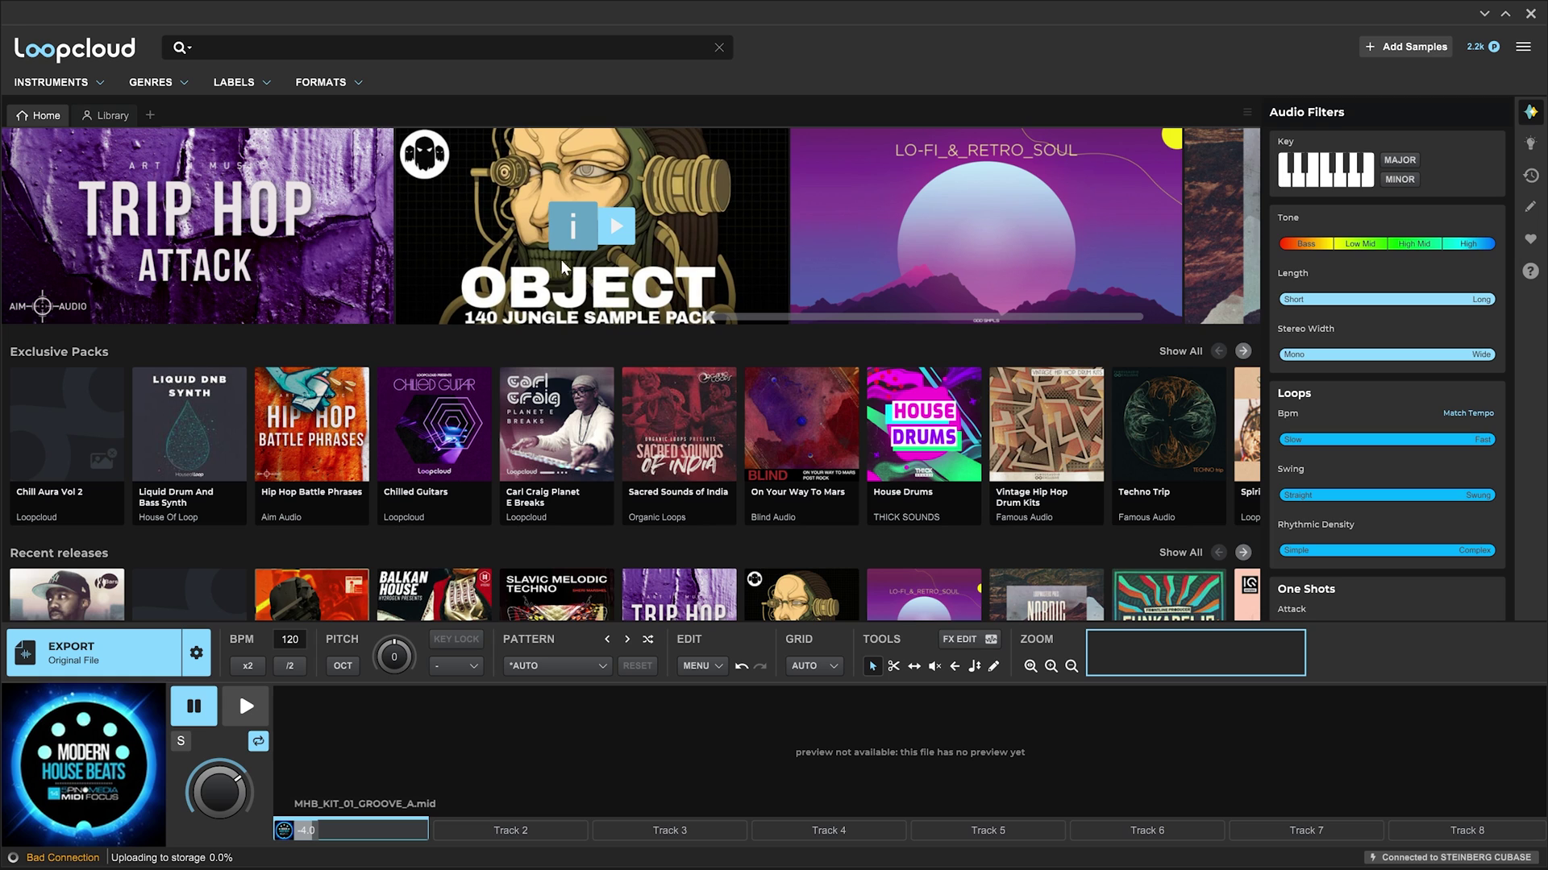
left_click(347, 83)
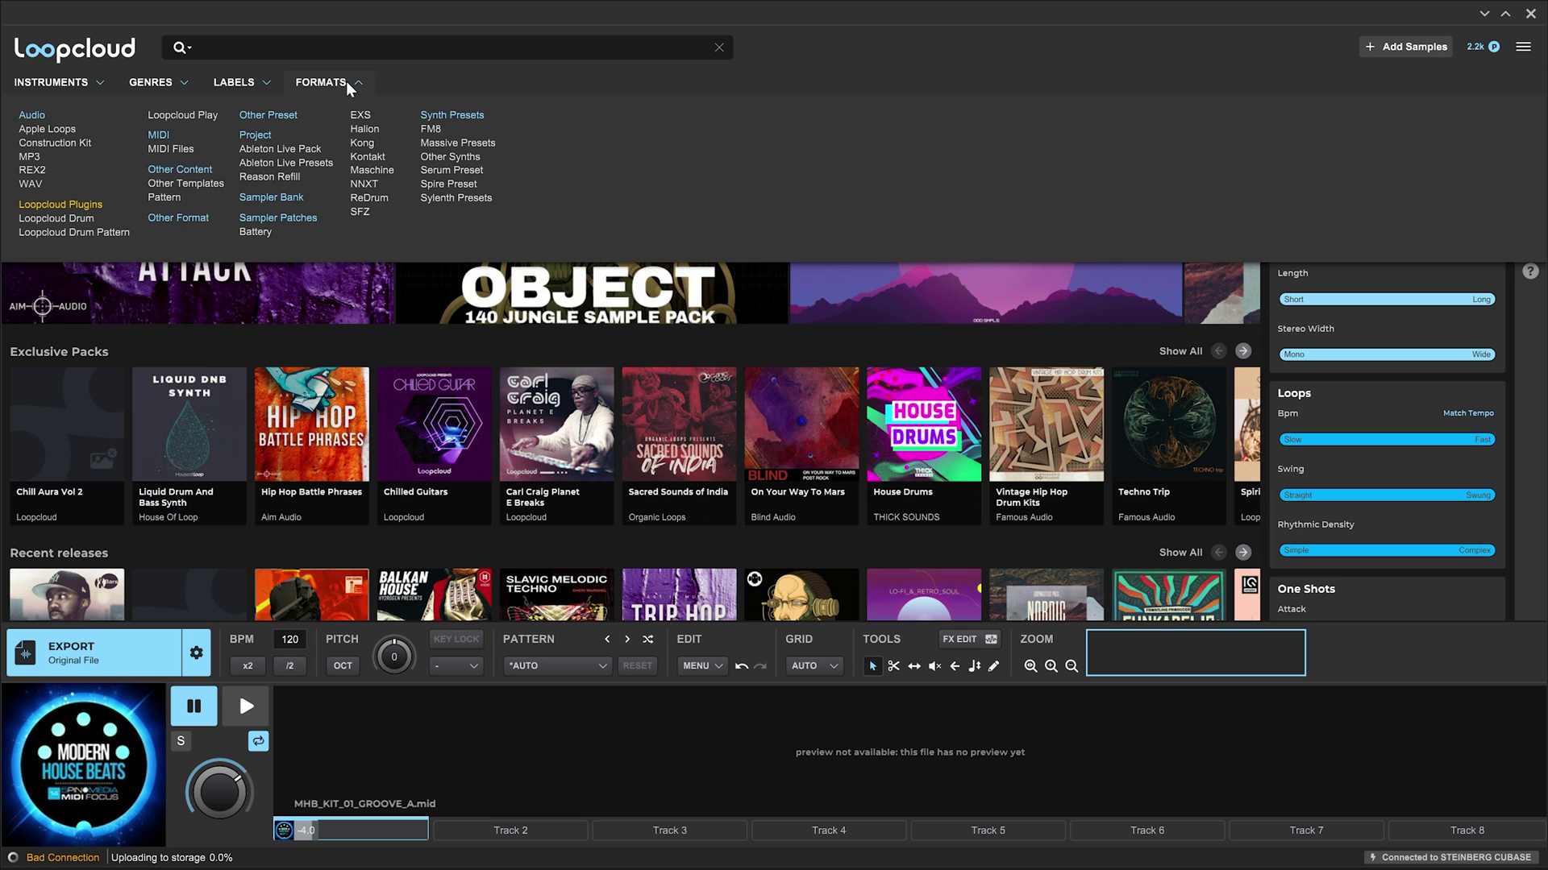
left_click(158, 135)
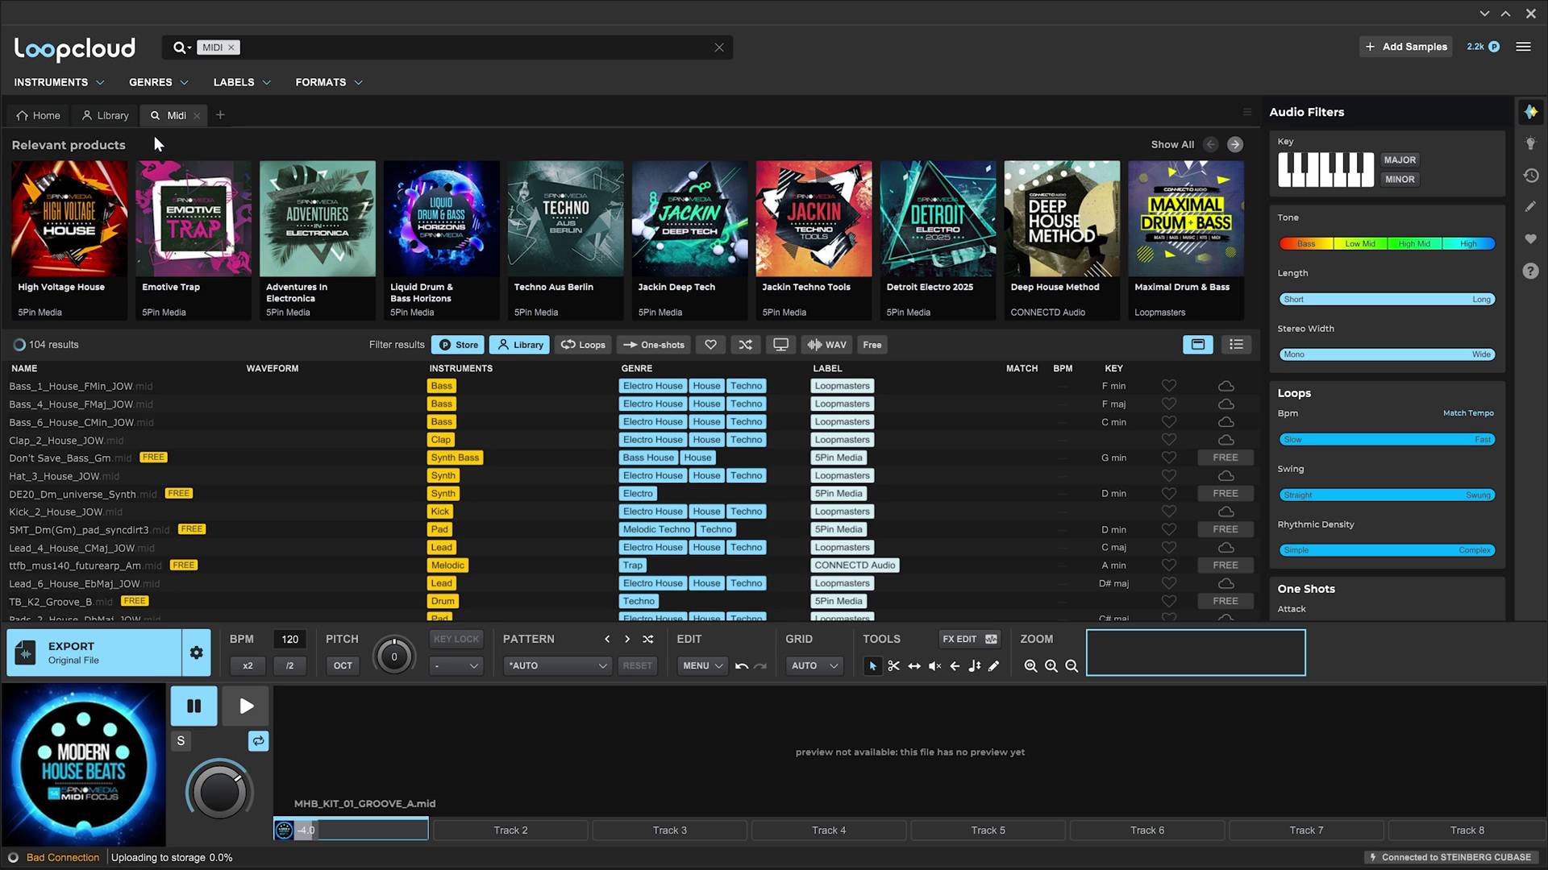
left_click(93, 85)
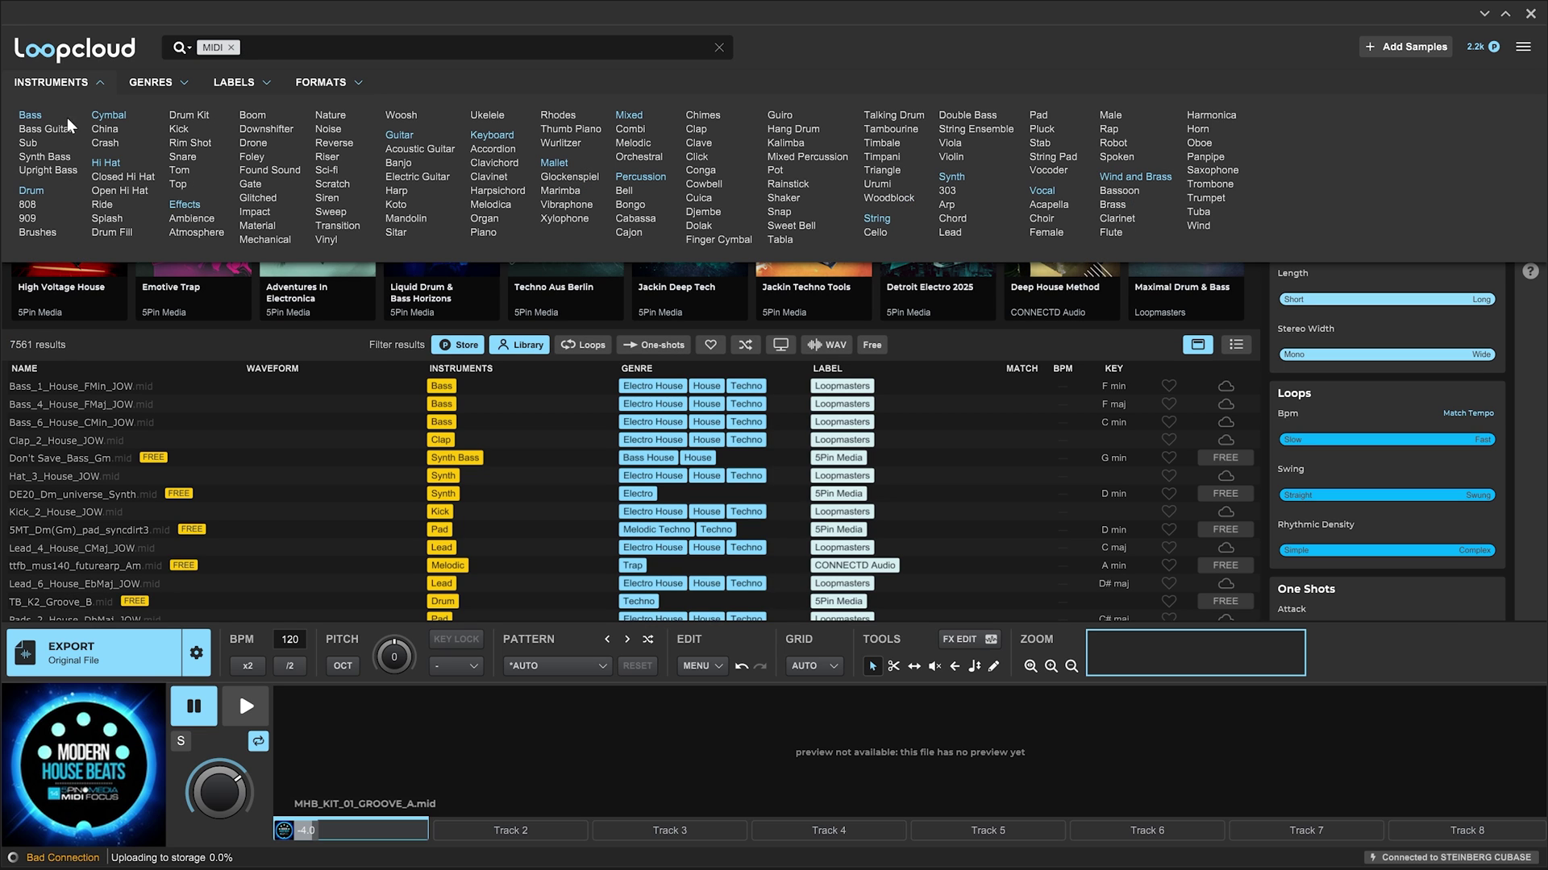
left_click(39, 193)
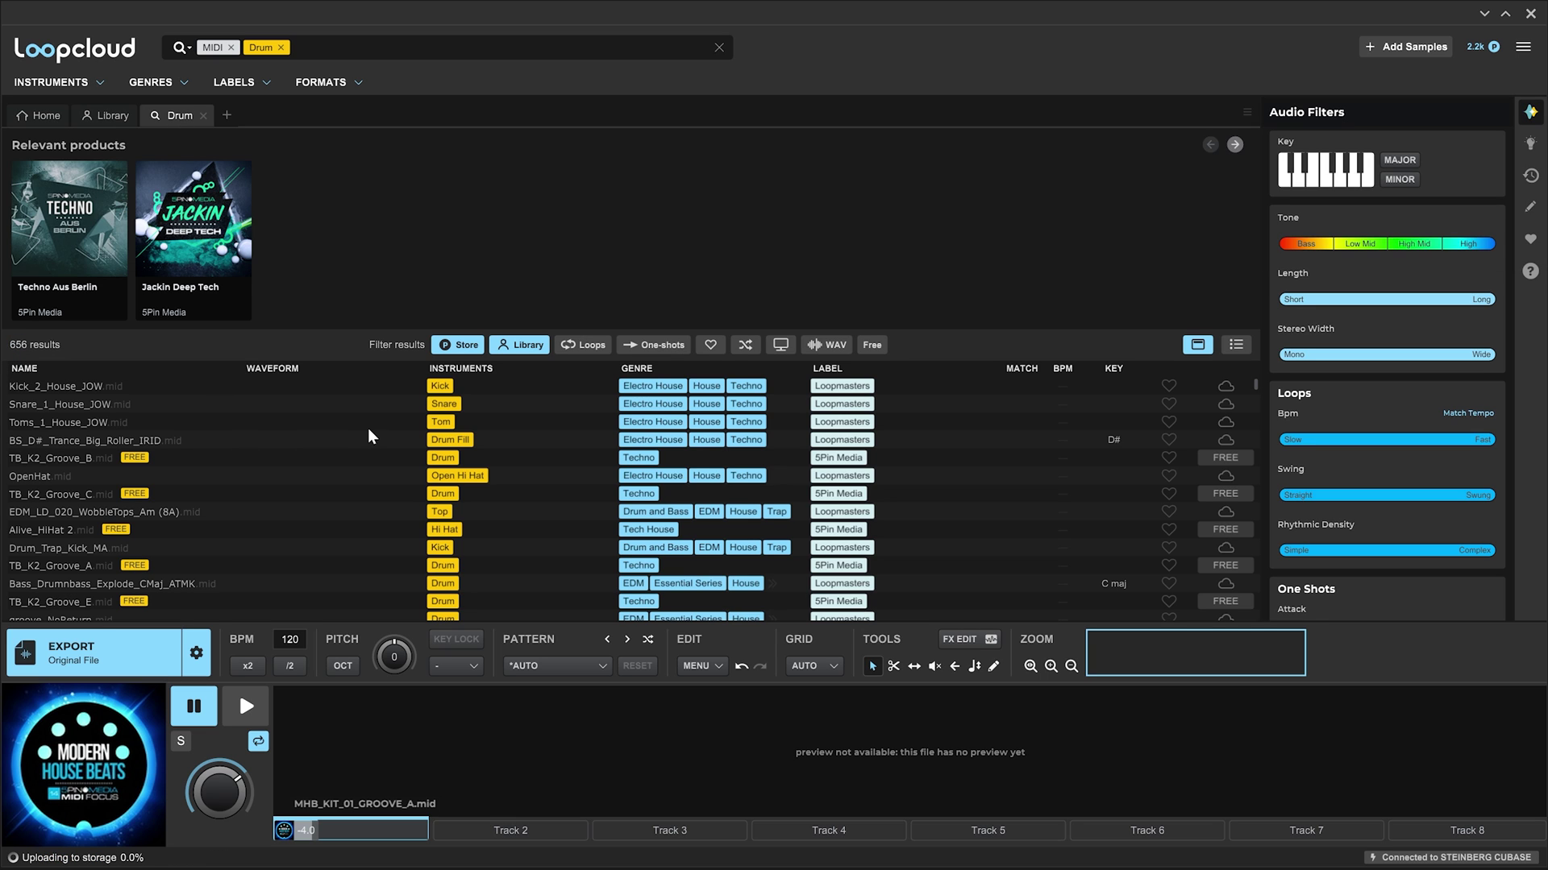
scroll(369, 436, "down", 10)
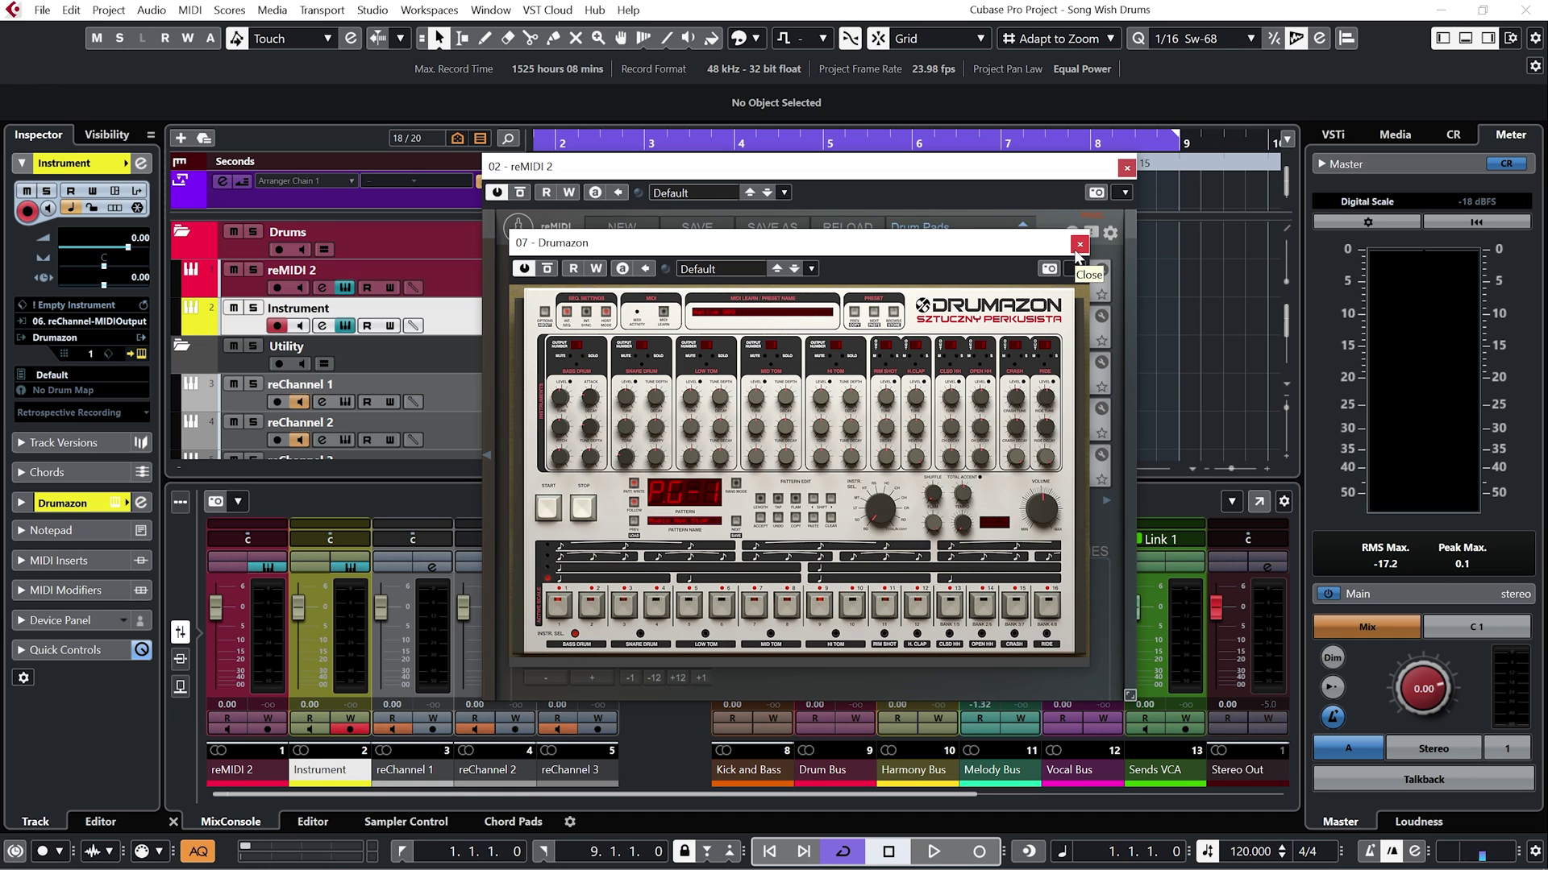
Close Drumazon and colour the 909 track red
left_click(1079, 244)
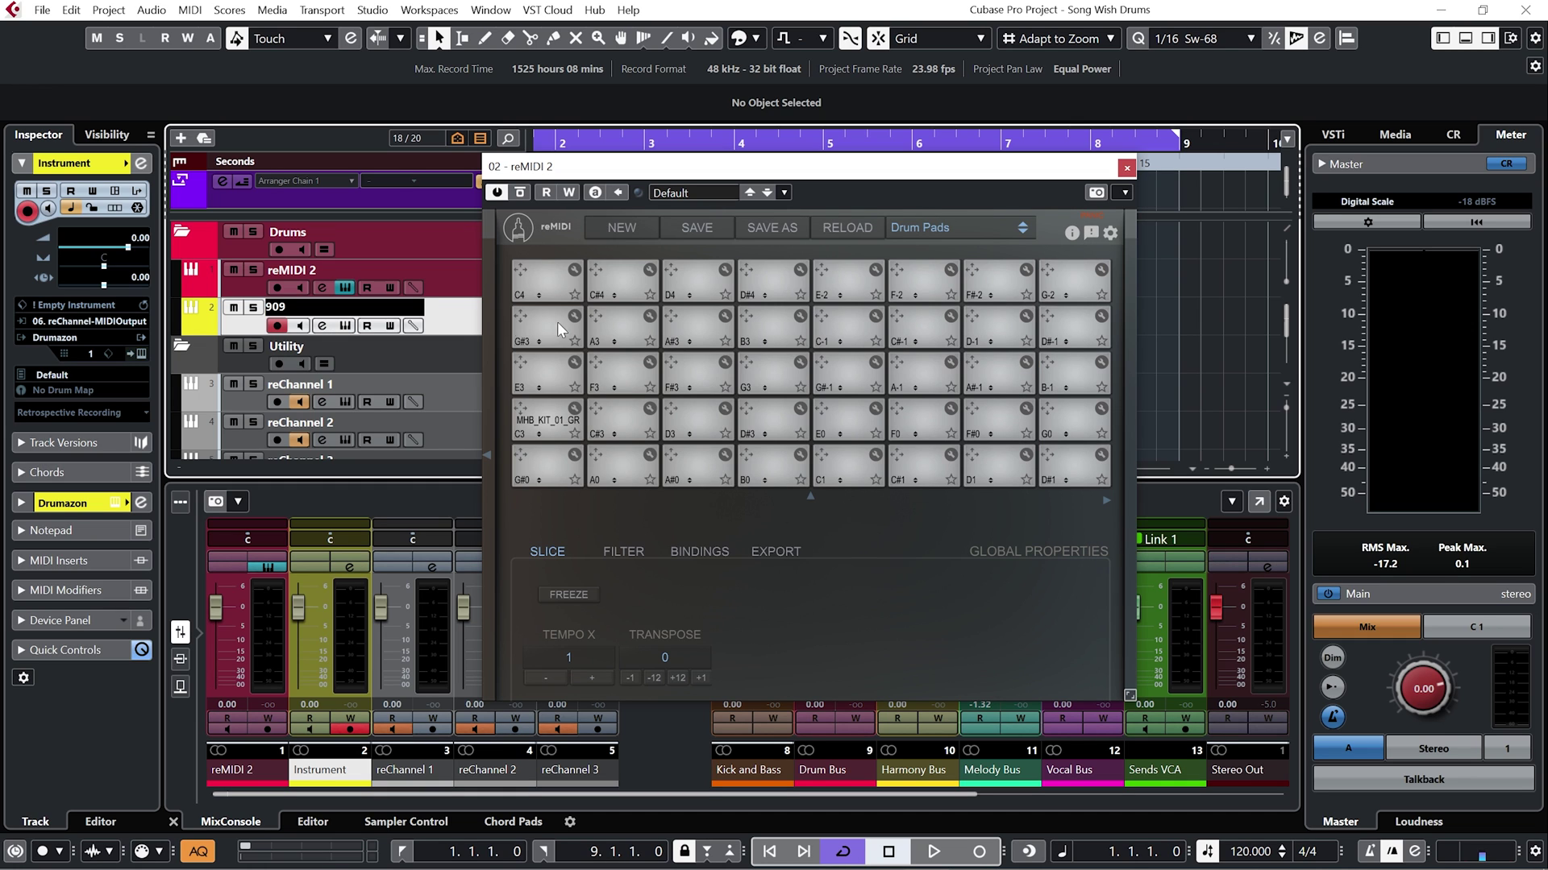
left_click(755, 38)
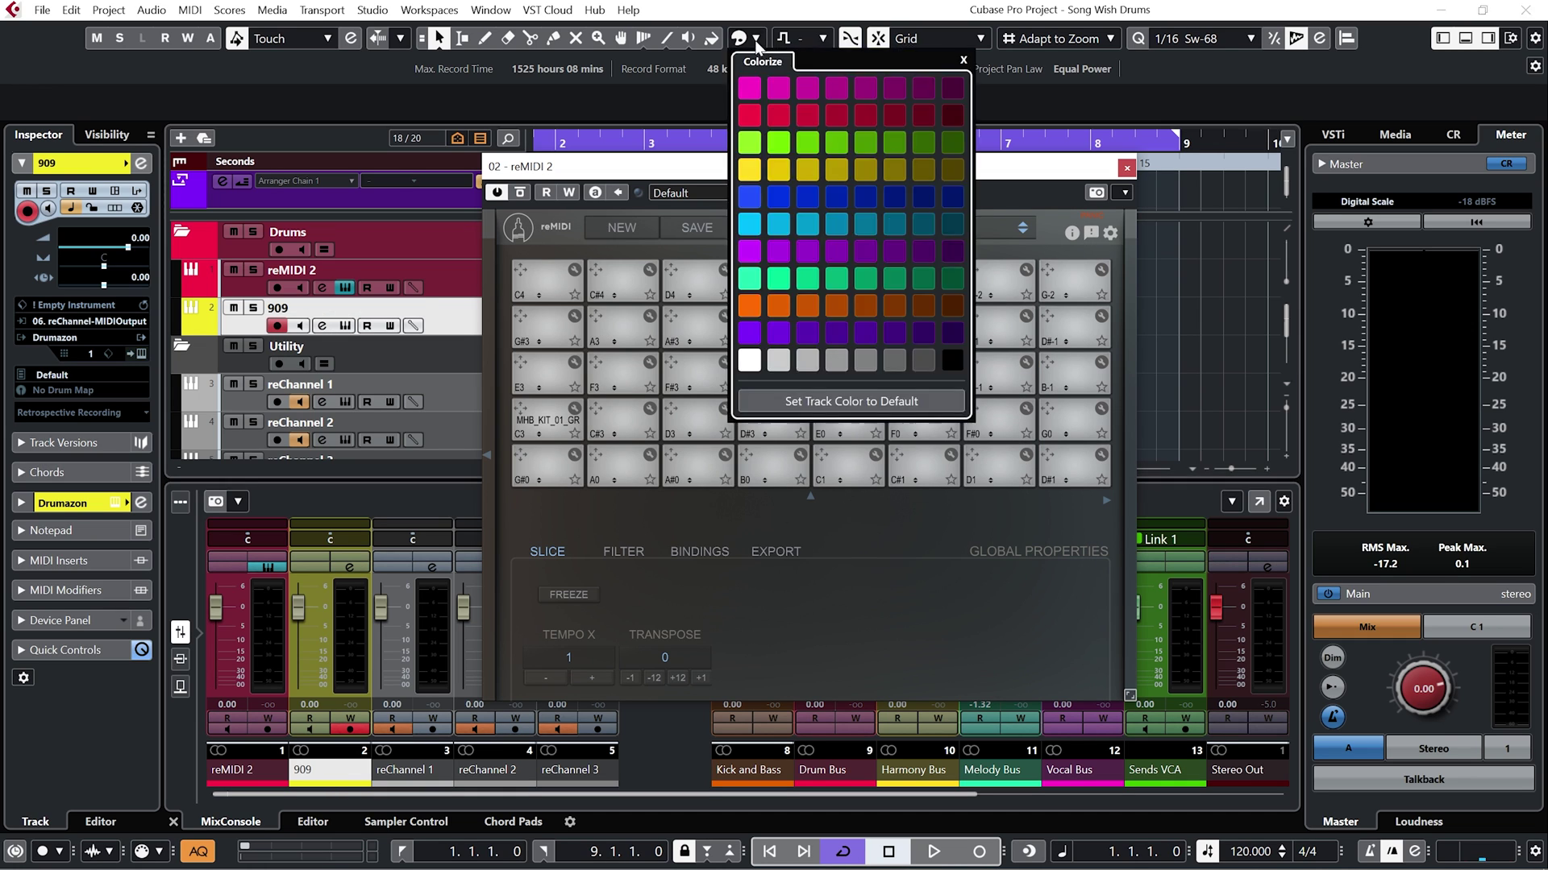
left_click(749, 116)
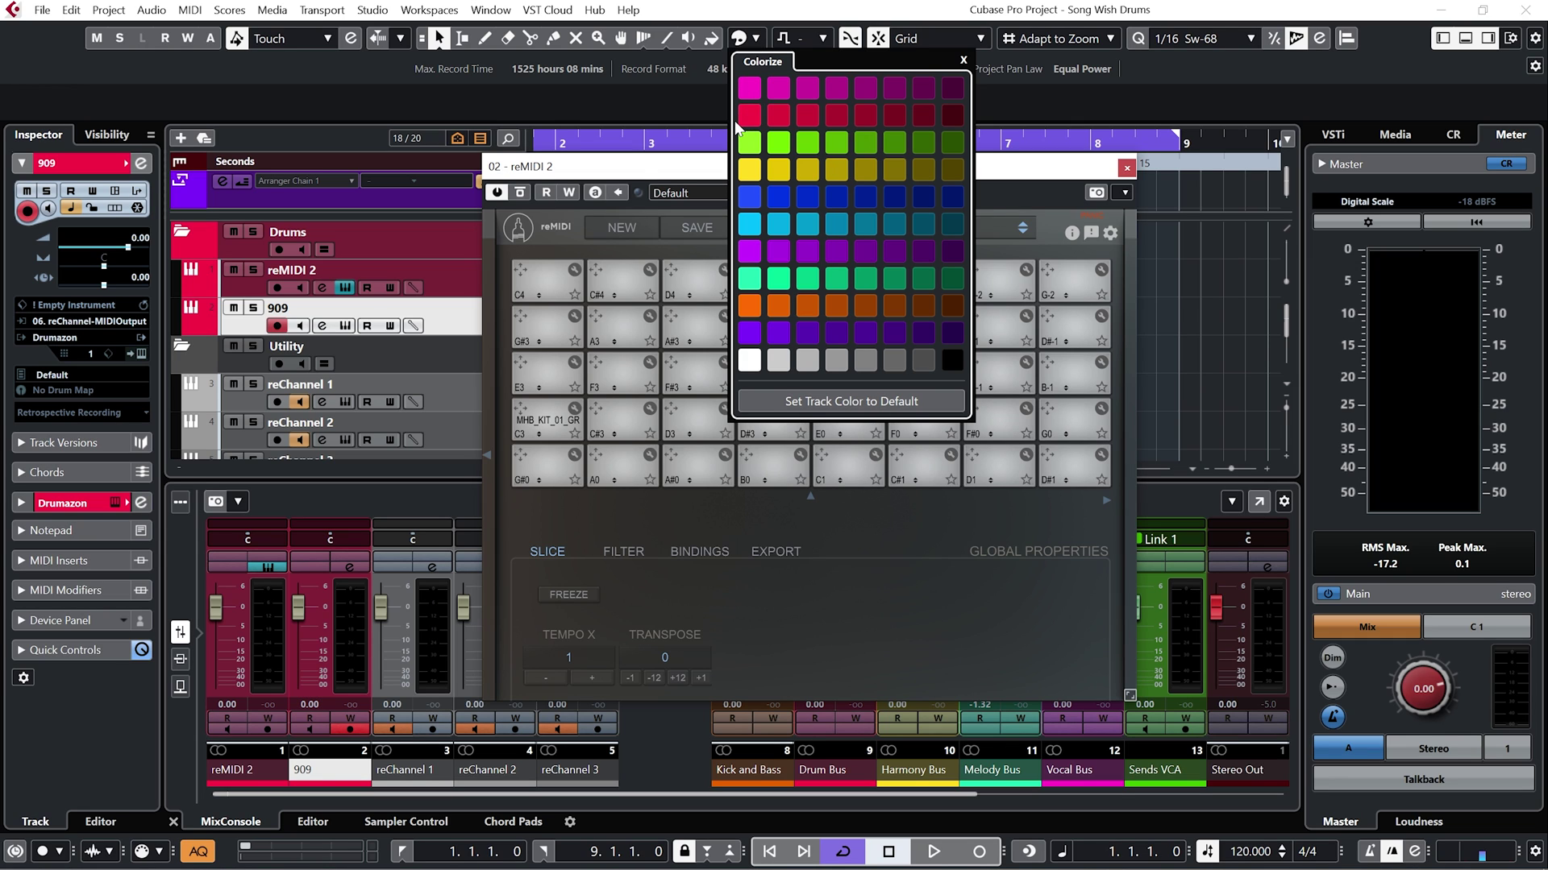
left_click(460, 316)
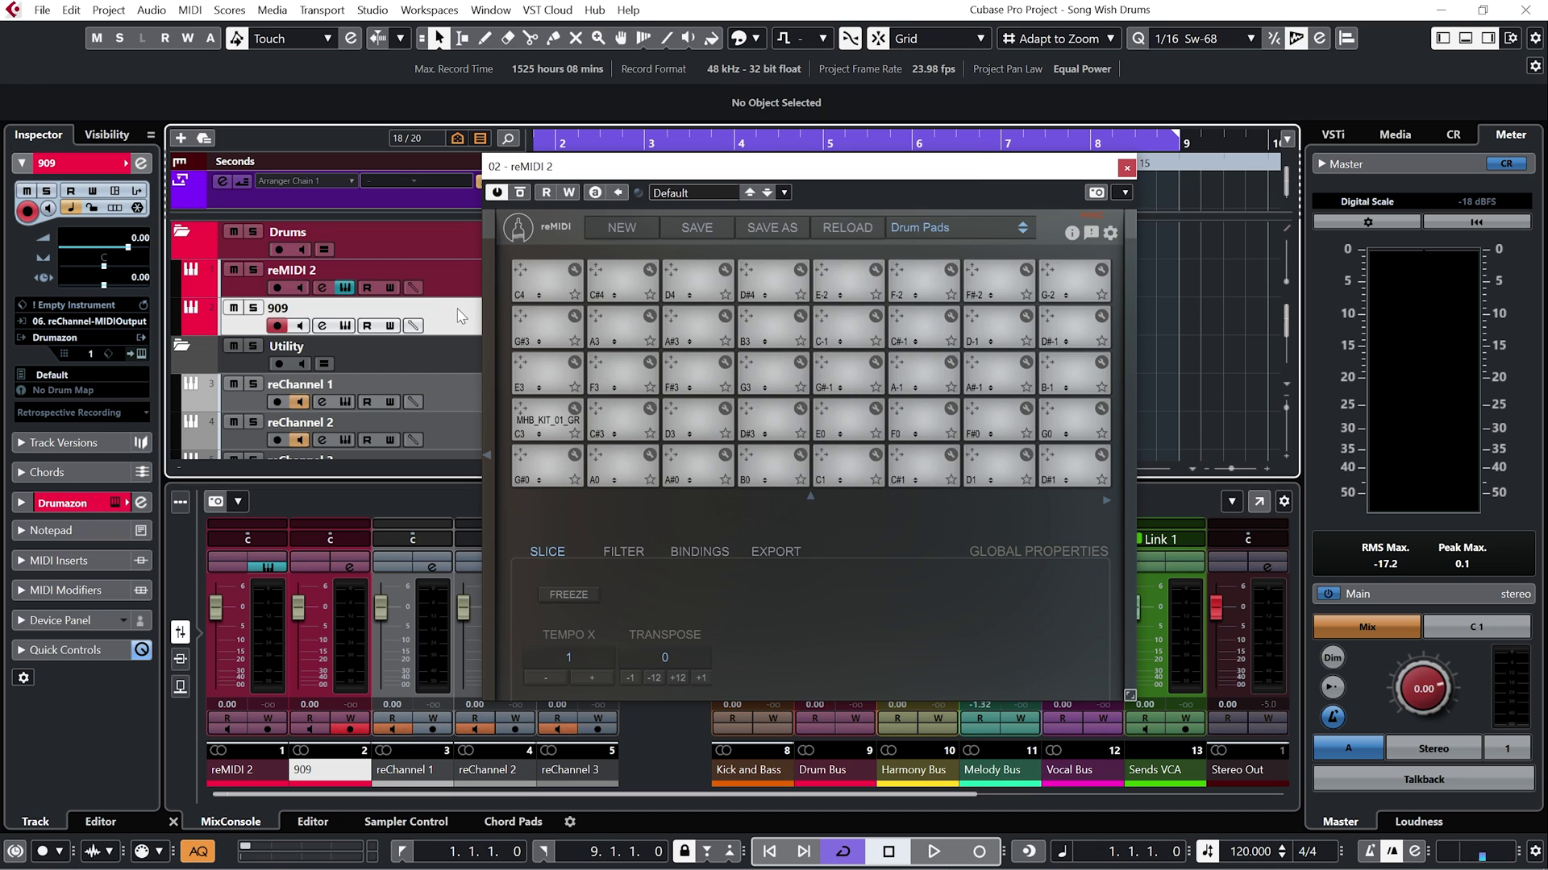
Set the 909 track's MIDI input to 03. reChannel-MIDIOutput and enable Monitor
left_click(104, 322)
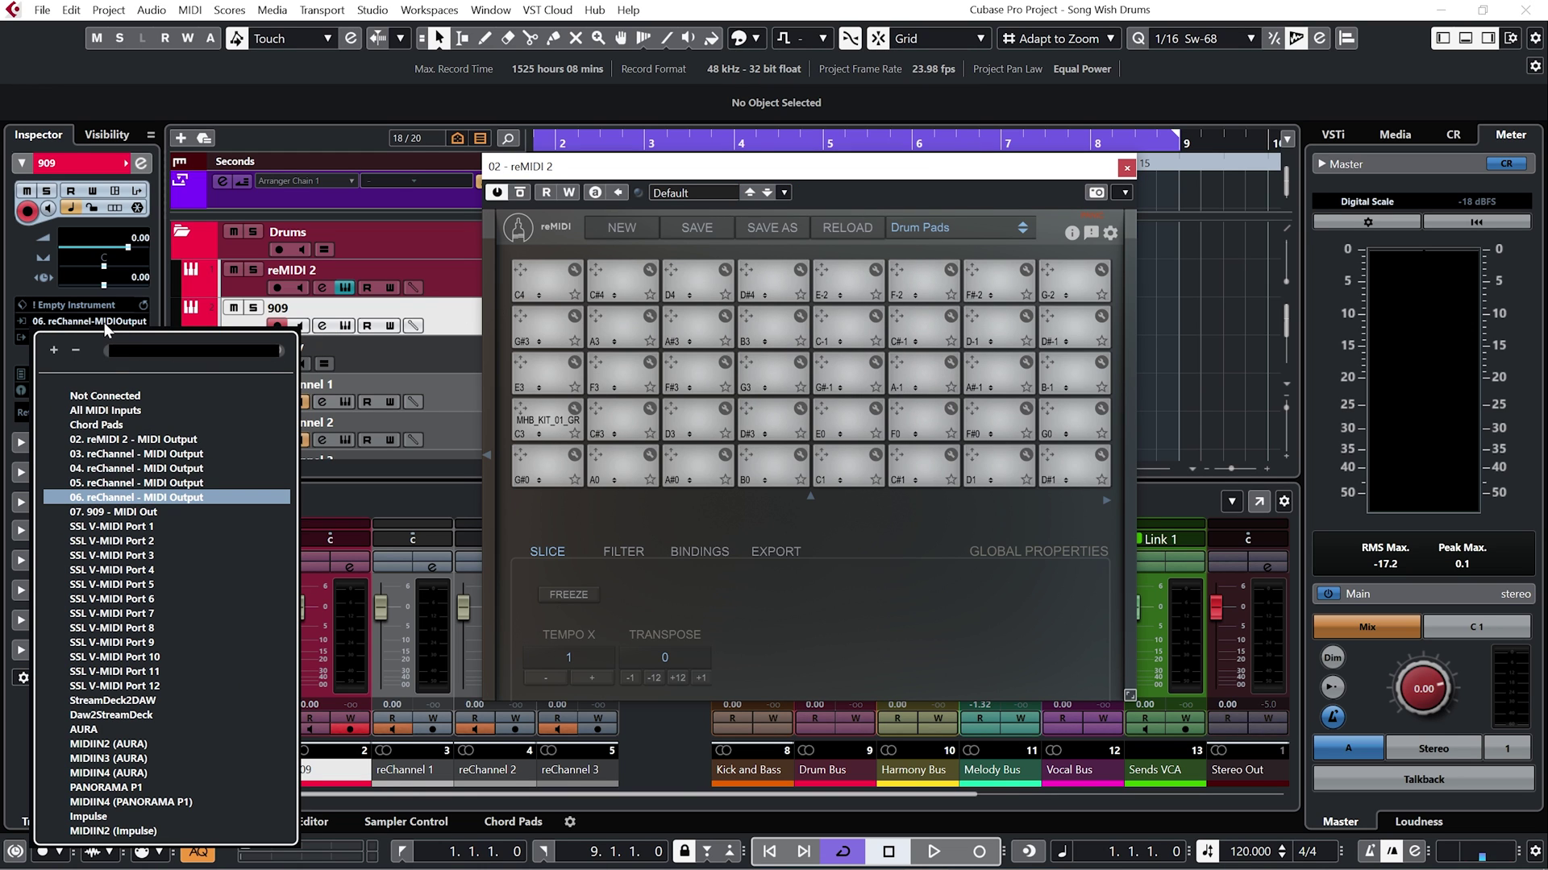
left_click(134, 456)
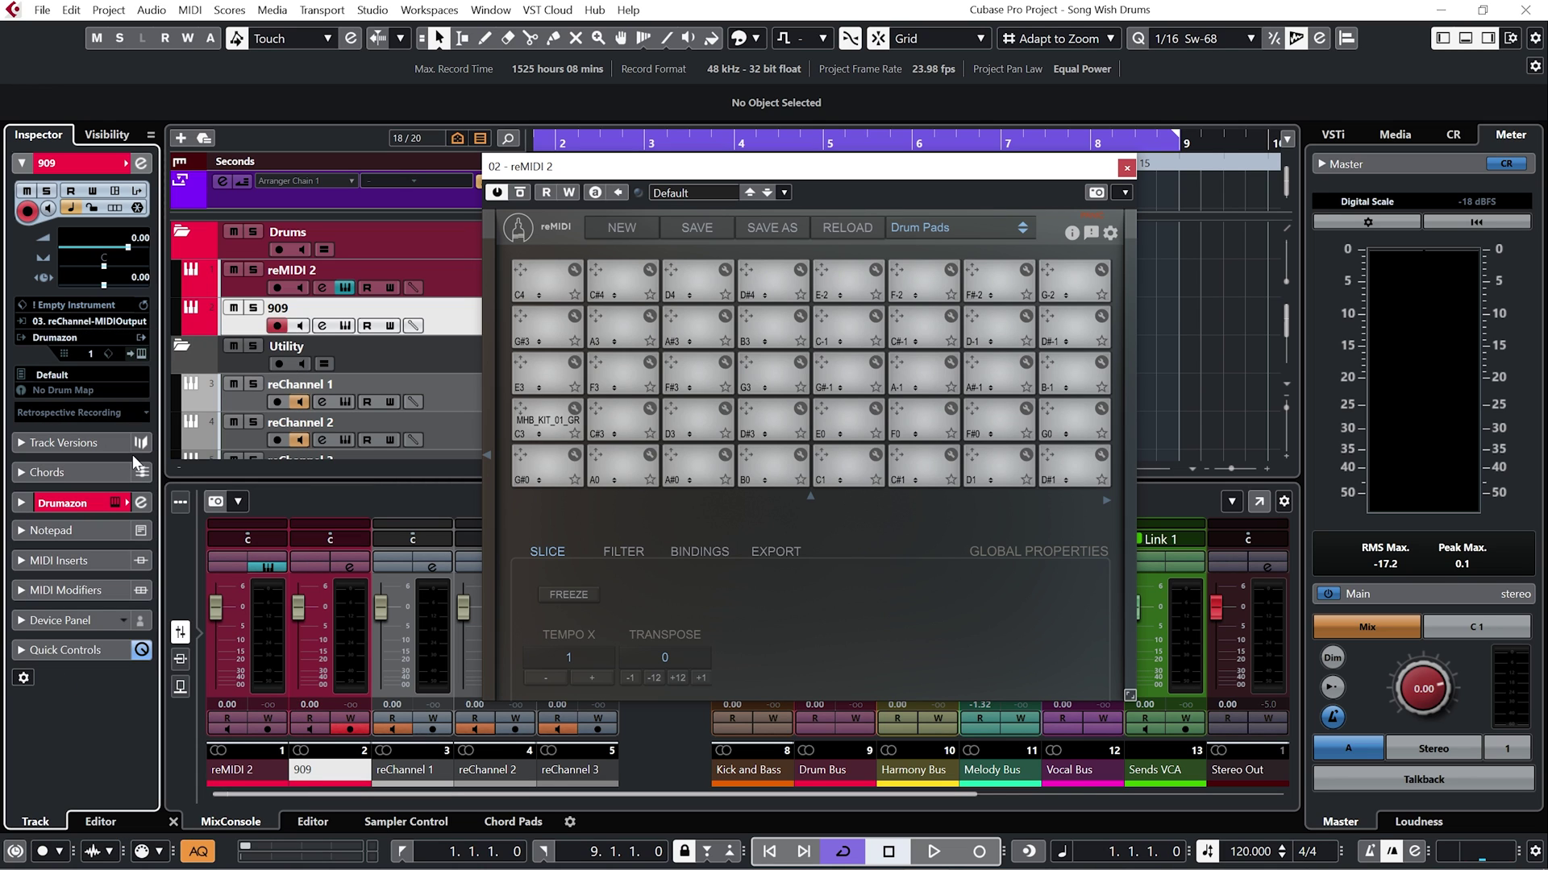
left_click(302, 334)
left_click(466, 286)
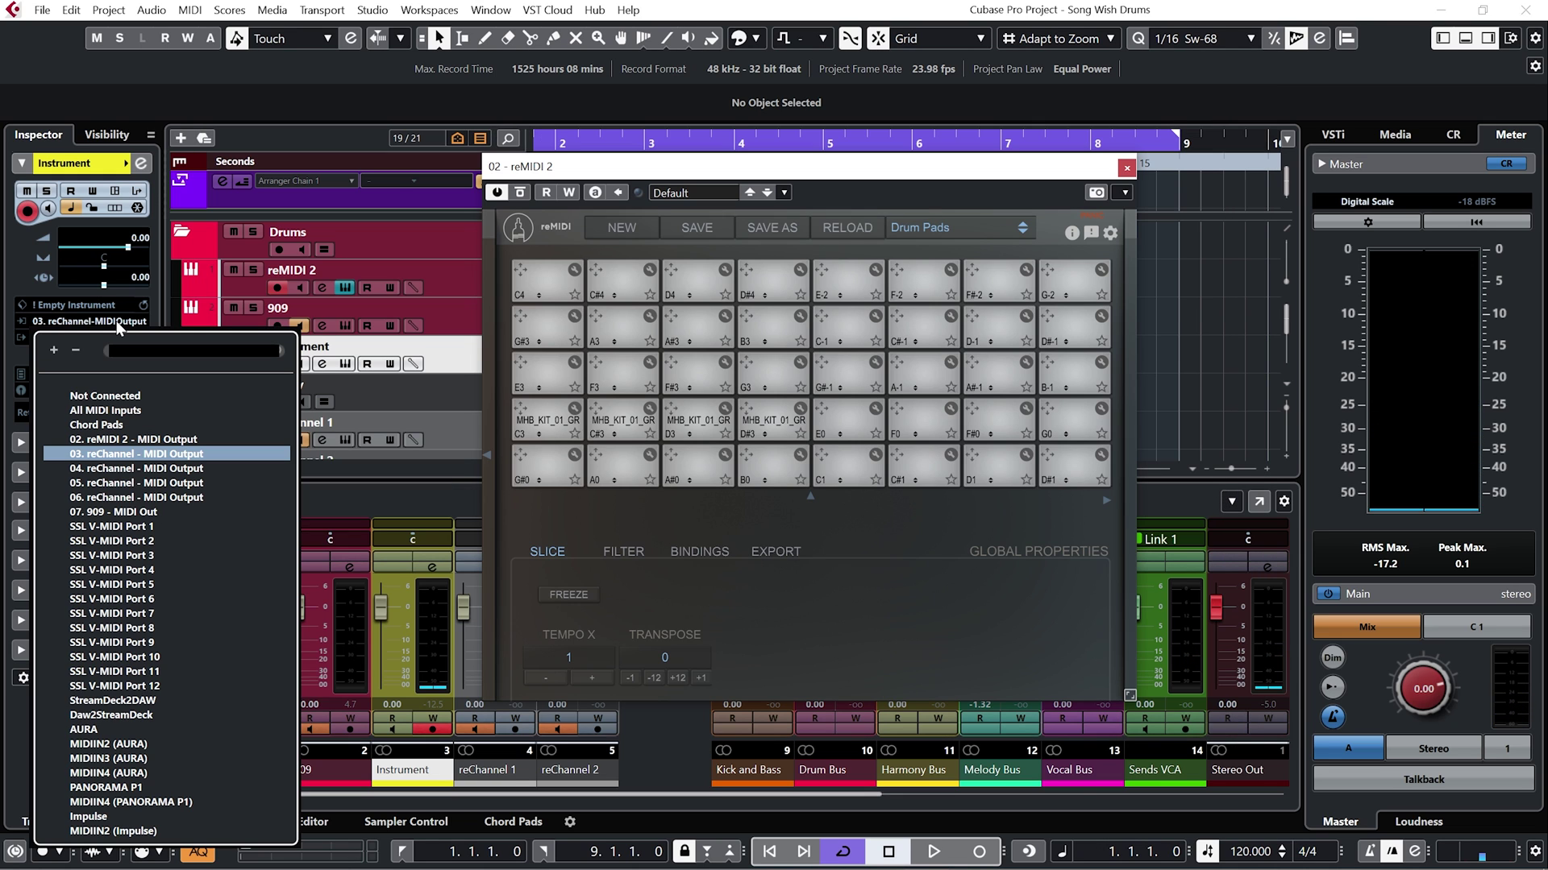
Set the Addictive Drums 2 track's MIDI input to 04. reChannel-MIDIOutput
left_click(132, 468)
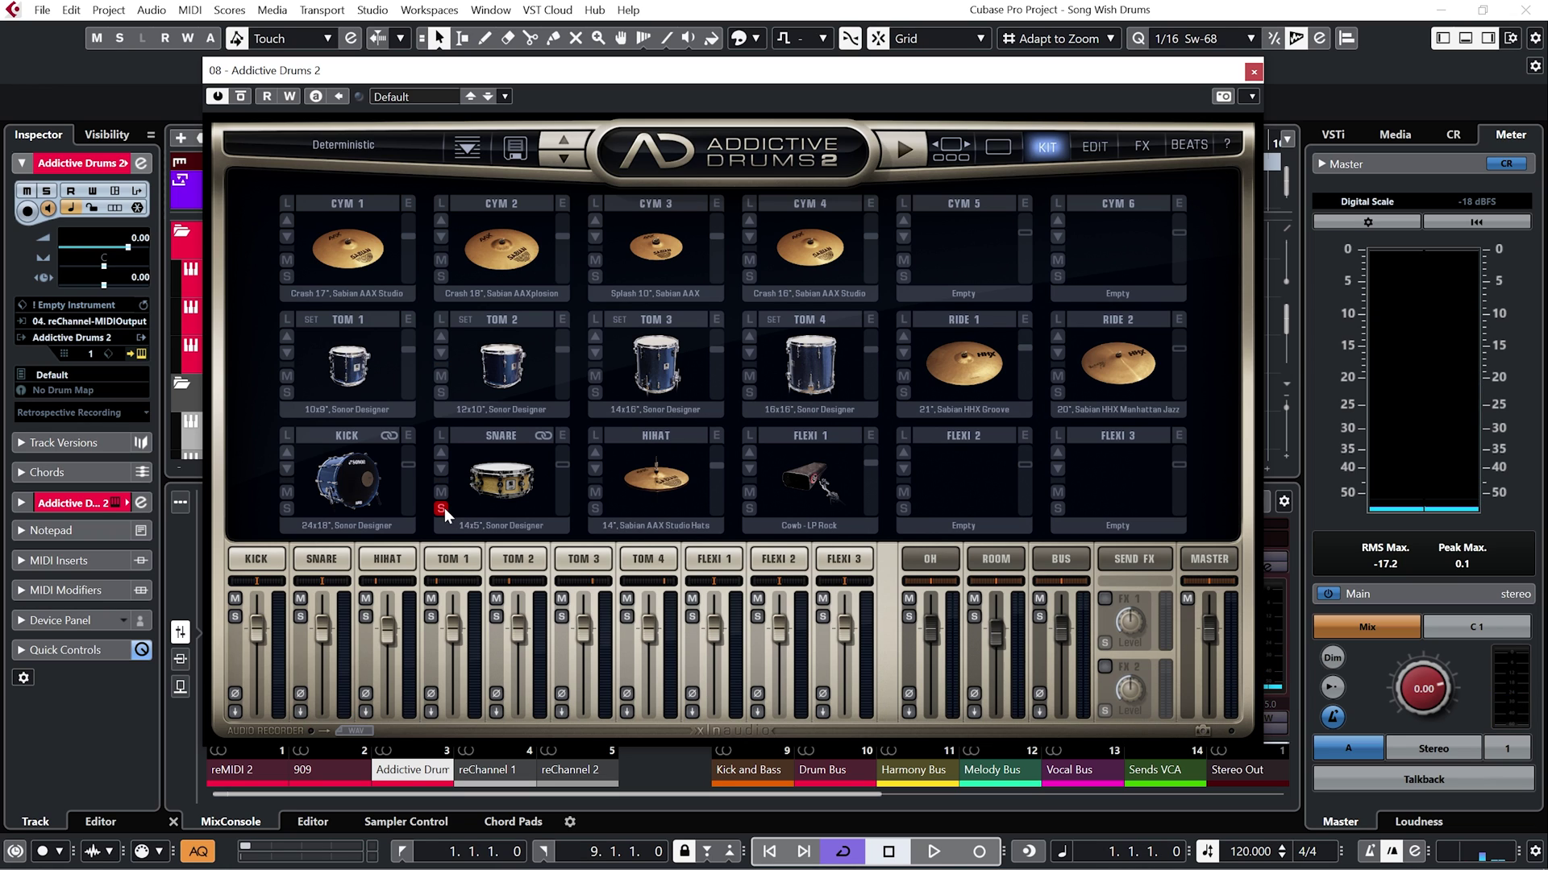
Solo Ride 1 and lower the overhead (OH) fader to -10.8 dB
left_click(902, 393)
left_click_drag(928, 626, 1001, 664)
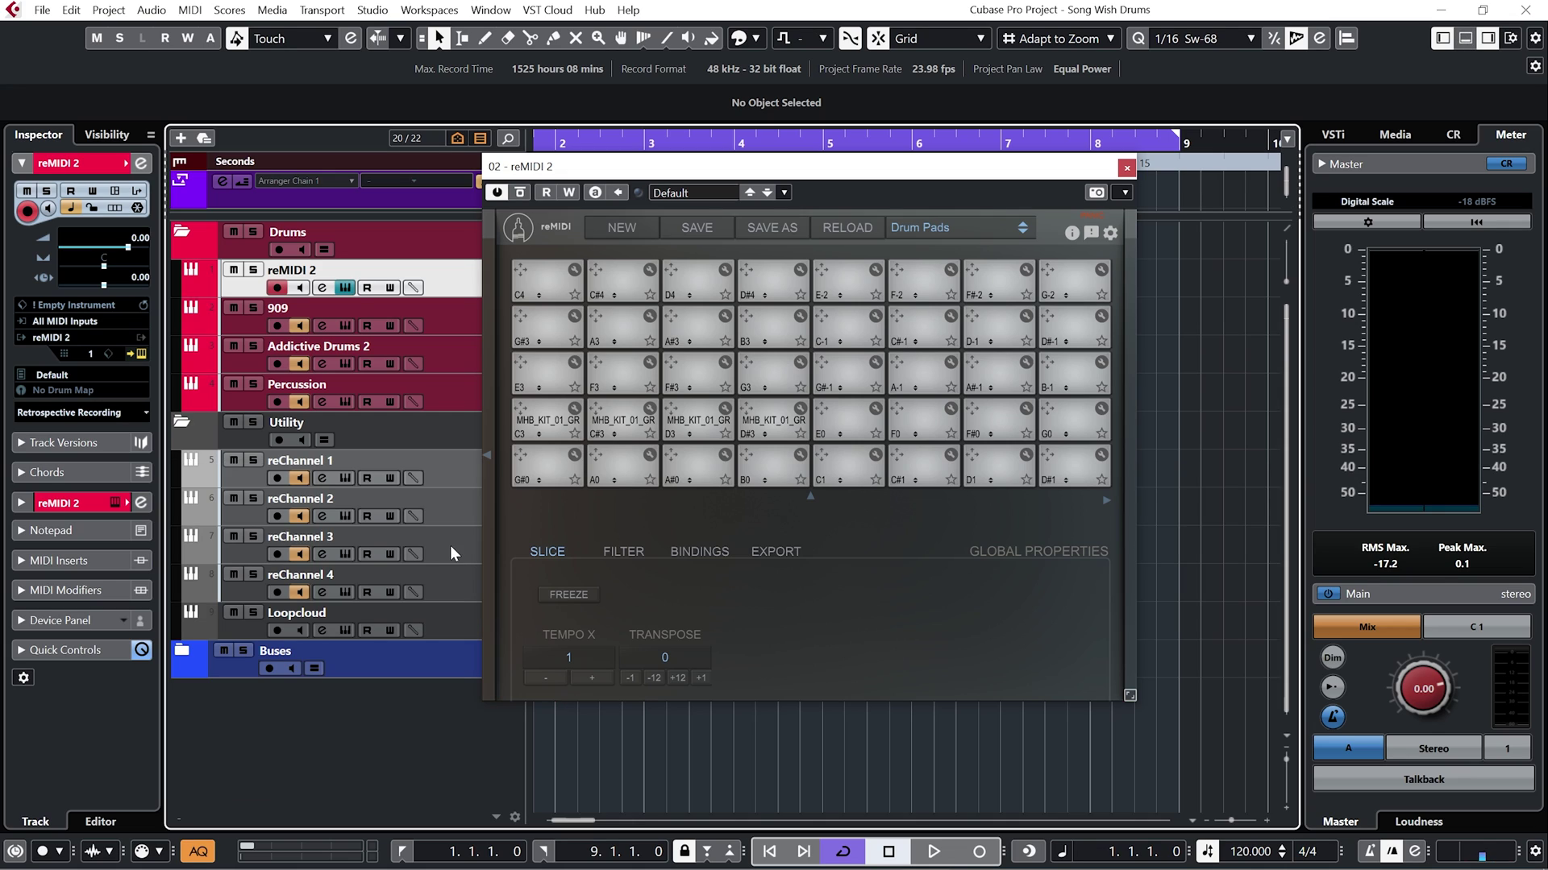
Select the reChannel 3 track
left_click(453, 554)
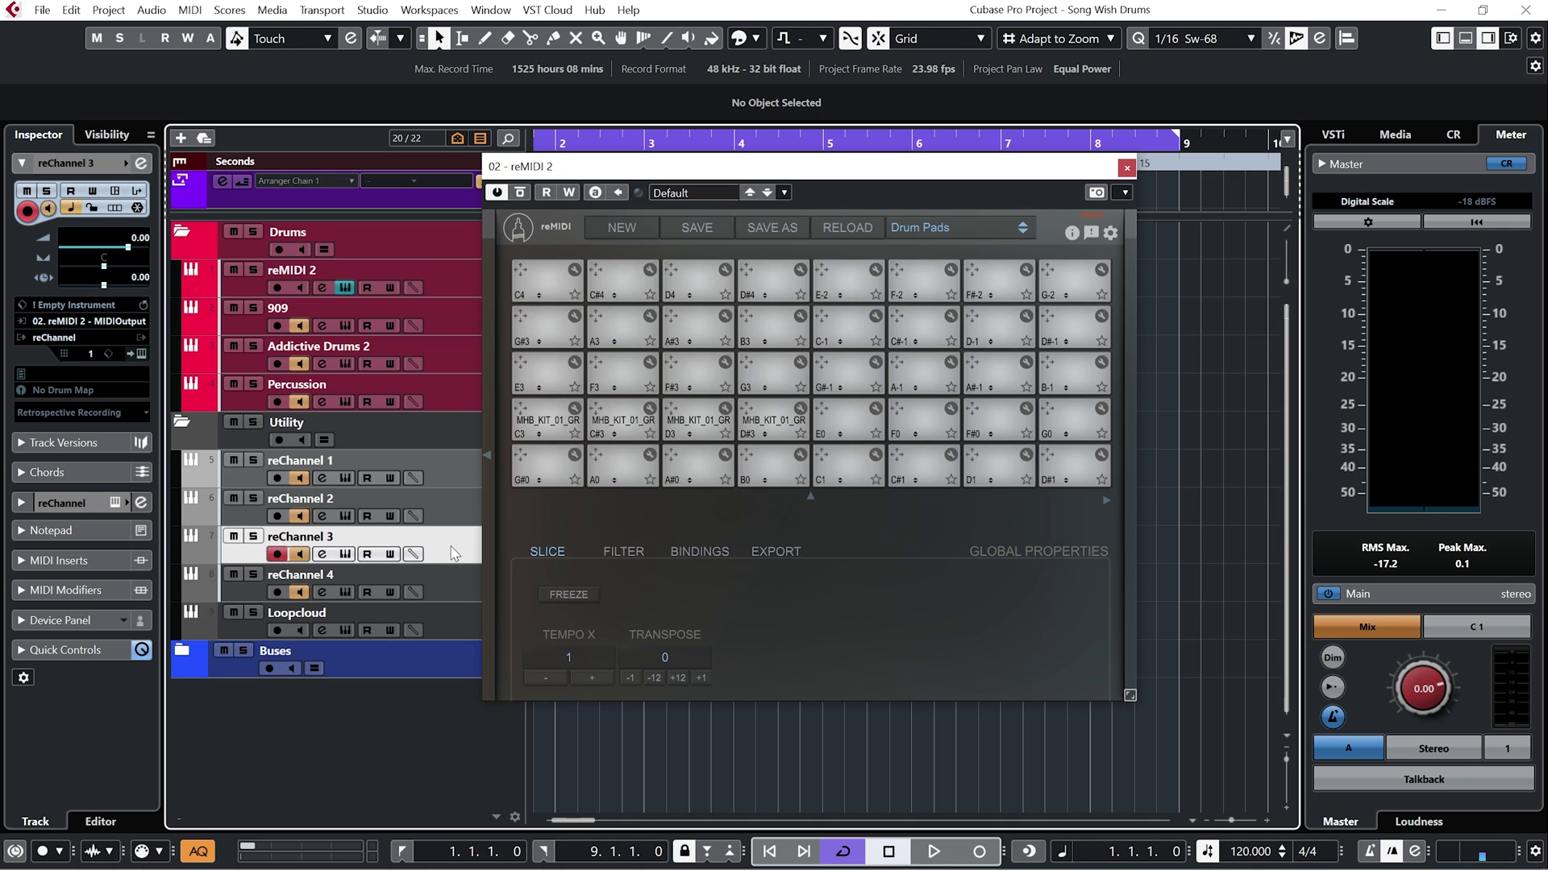
Open the reChannel 3 plug-in window to review its channel and transpose settings
left_click(347, 556)
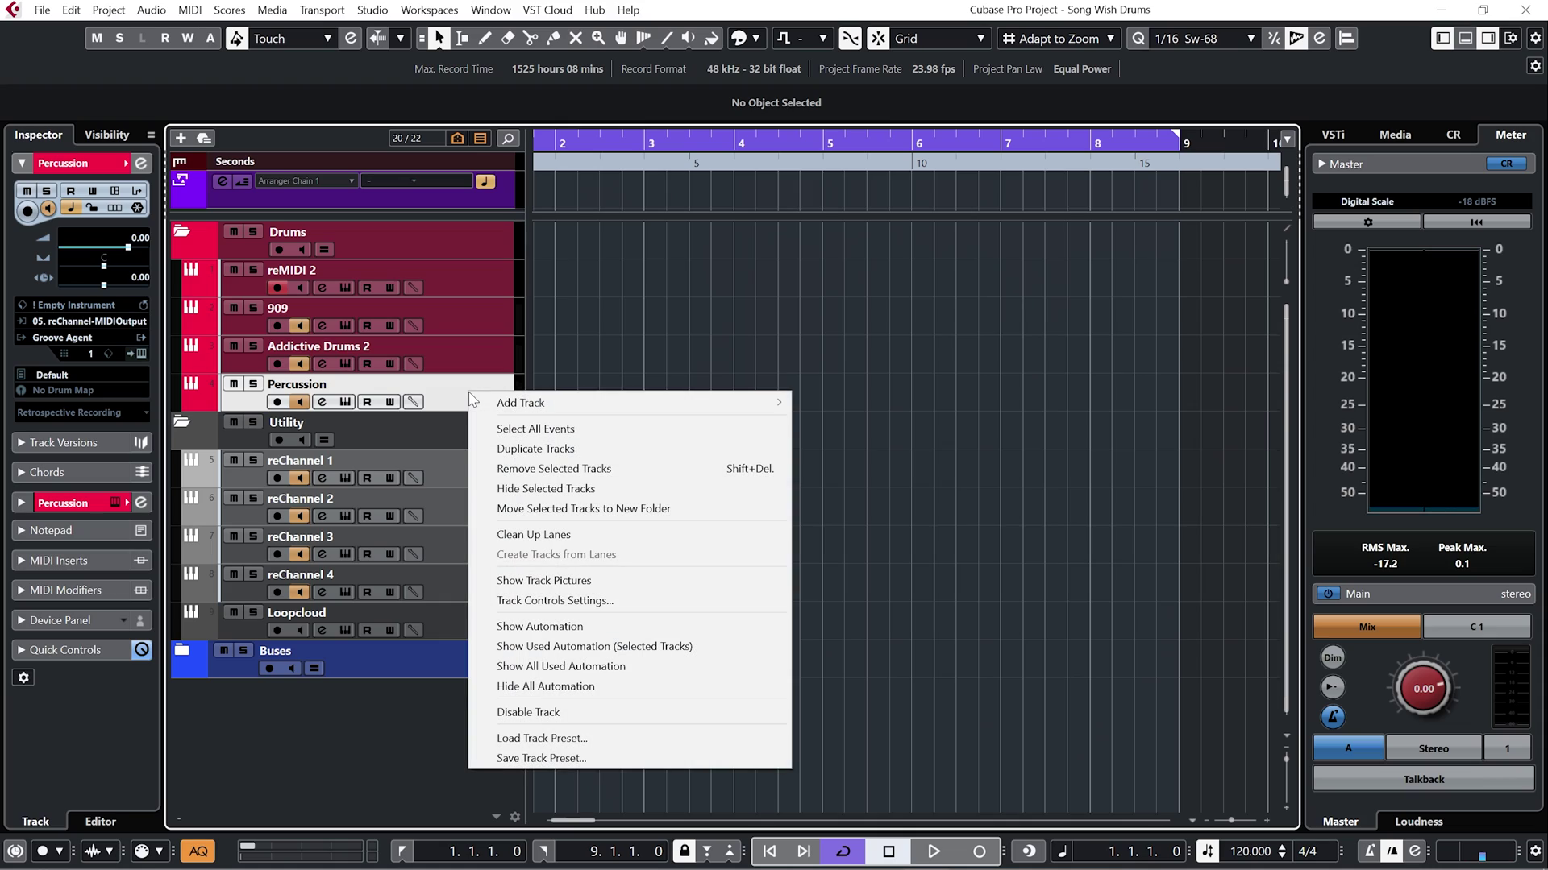
Duplicate Percussion into Percussion 2, take its MIDI from 06. reChannel-MIDIOutput, and open reChannel 4's editor
left_click(511, 450)
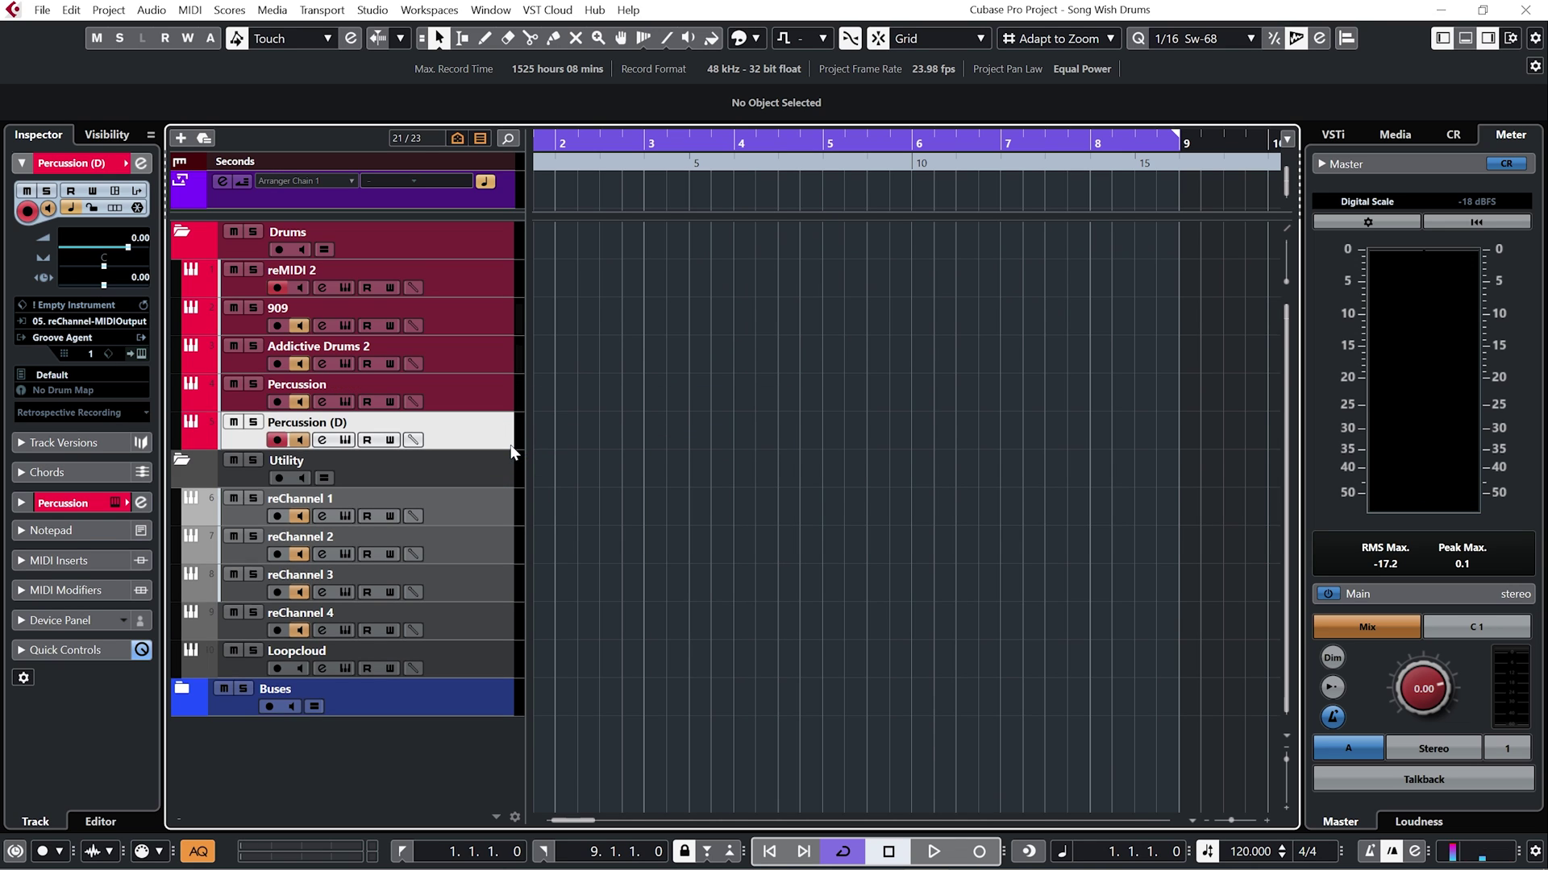
left_click(97, 322)
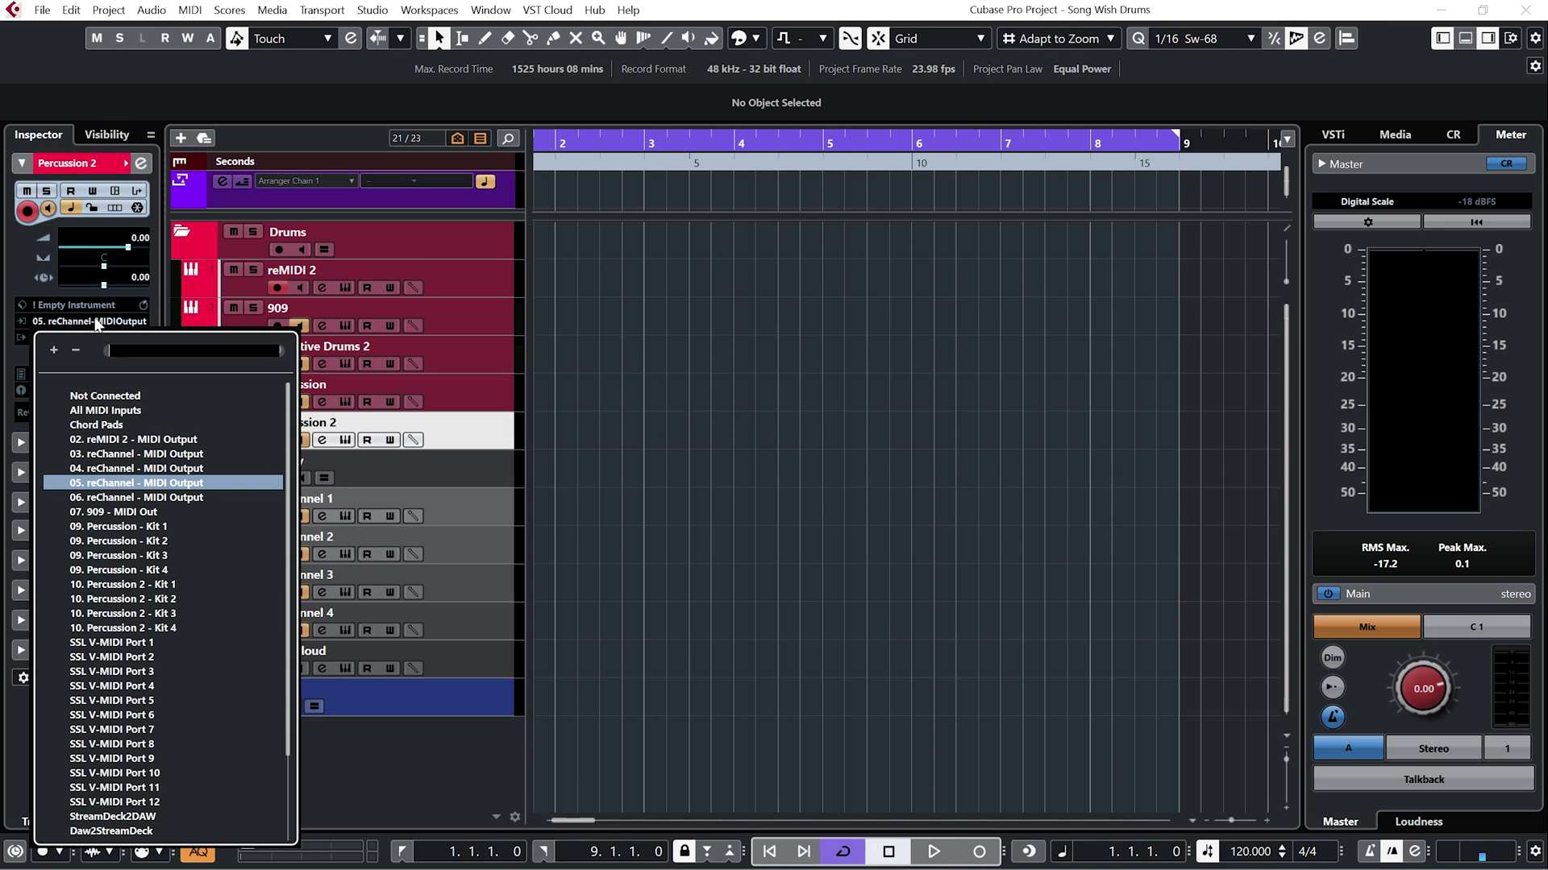
left_click(118, 498)
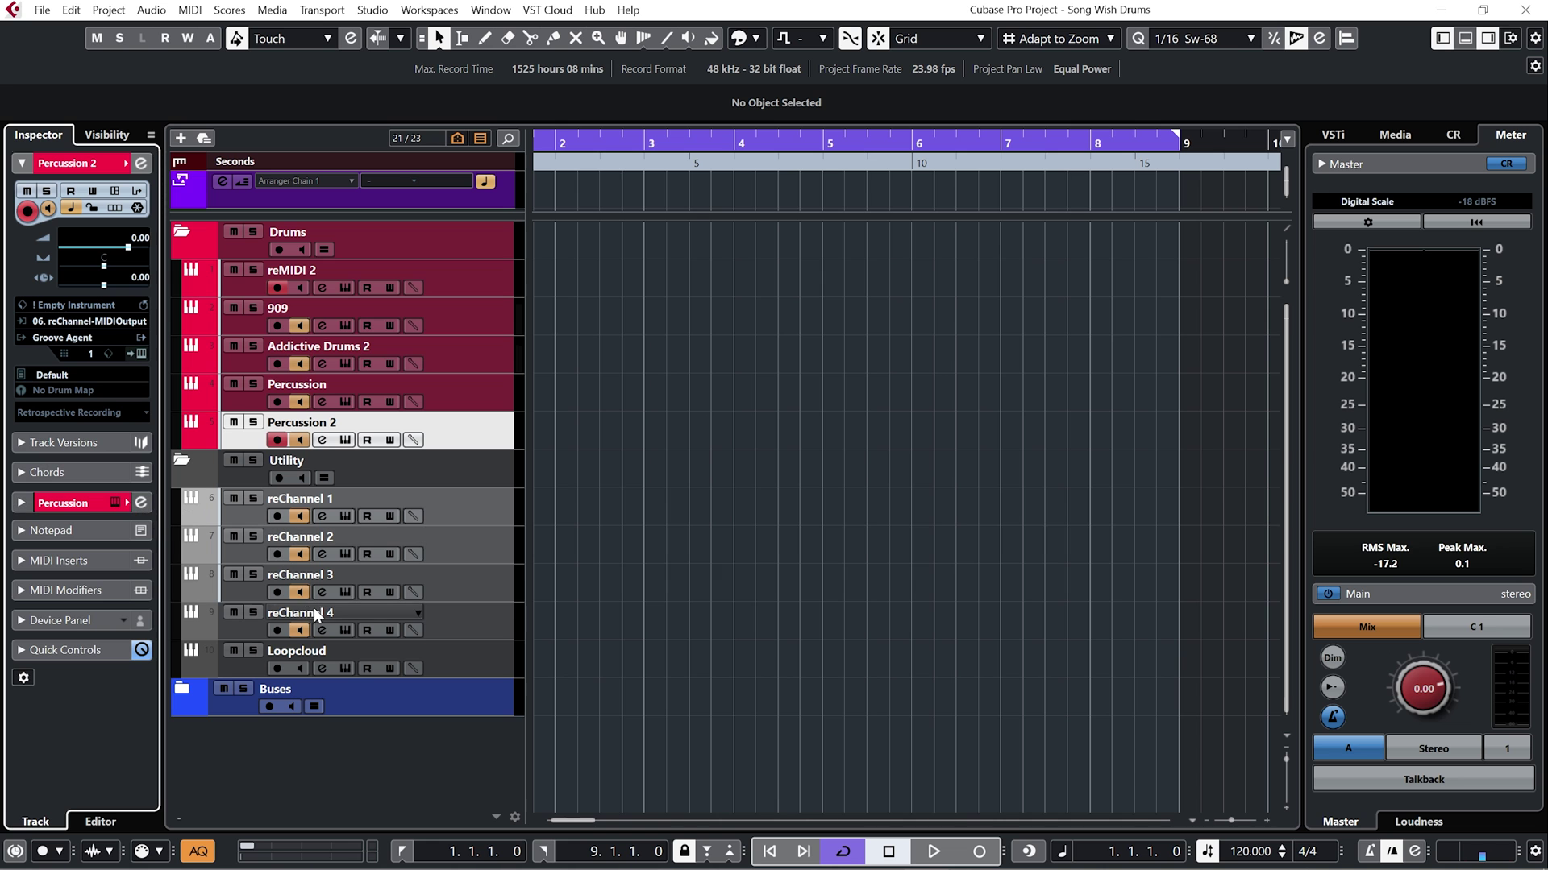
left_click(344, 630)
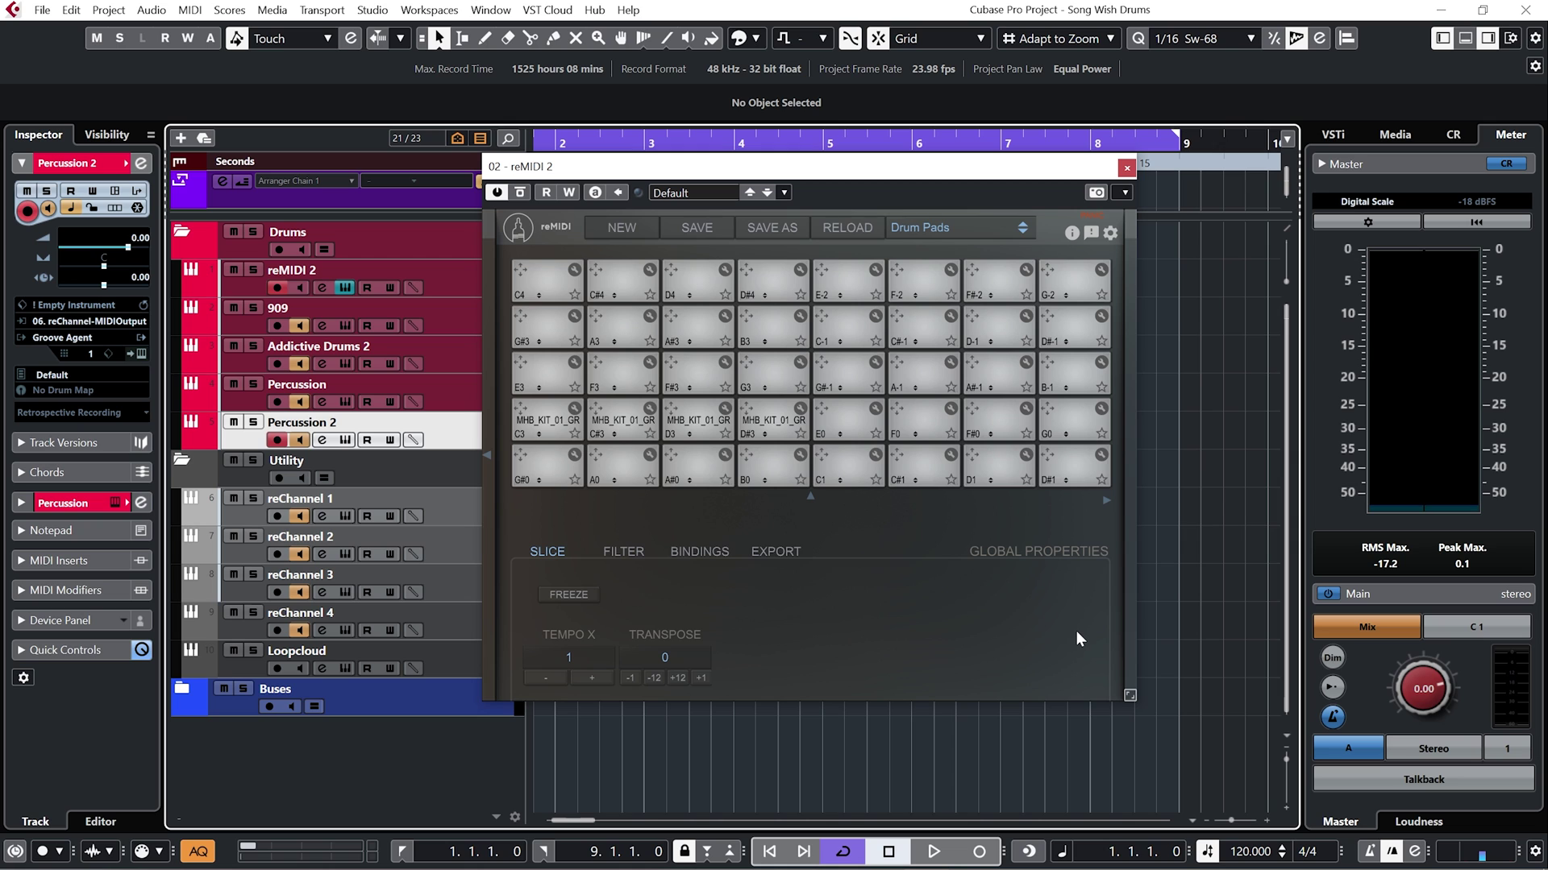
Open Groove Agent 5's Alien Cowgirls kit on the Percussion track and play the Woodblock pad twice
left_click(345, 402)
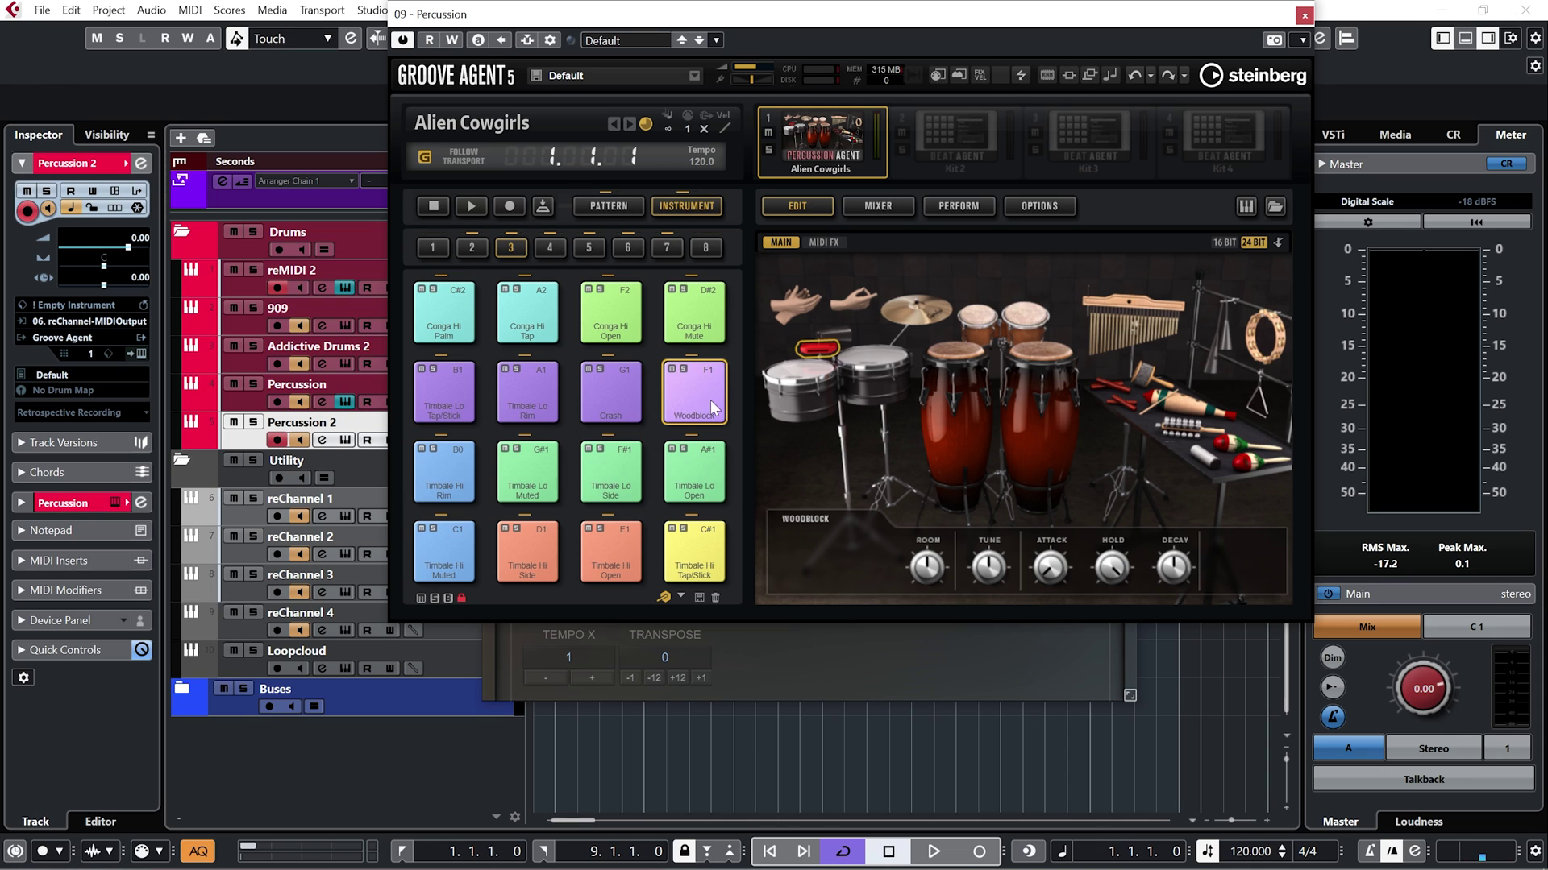
left_click(704, 389)
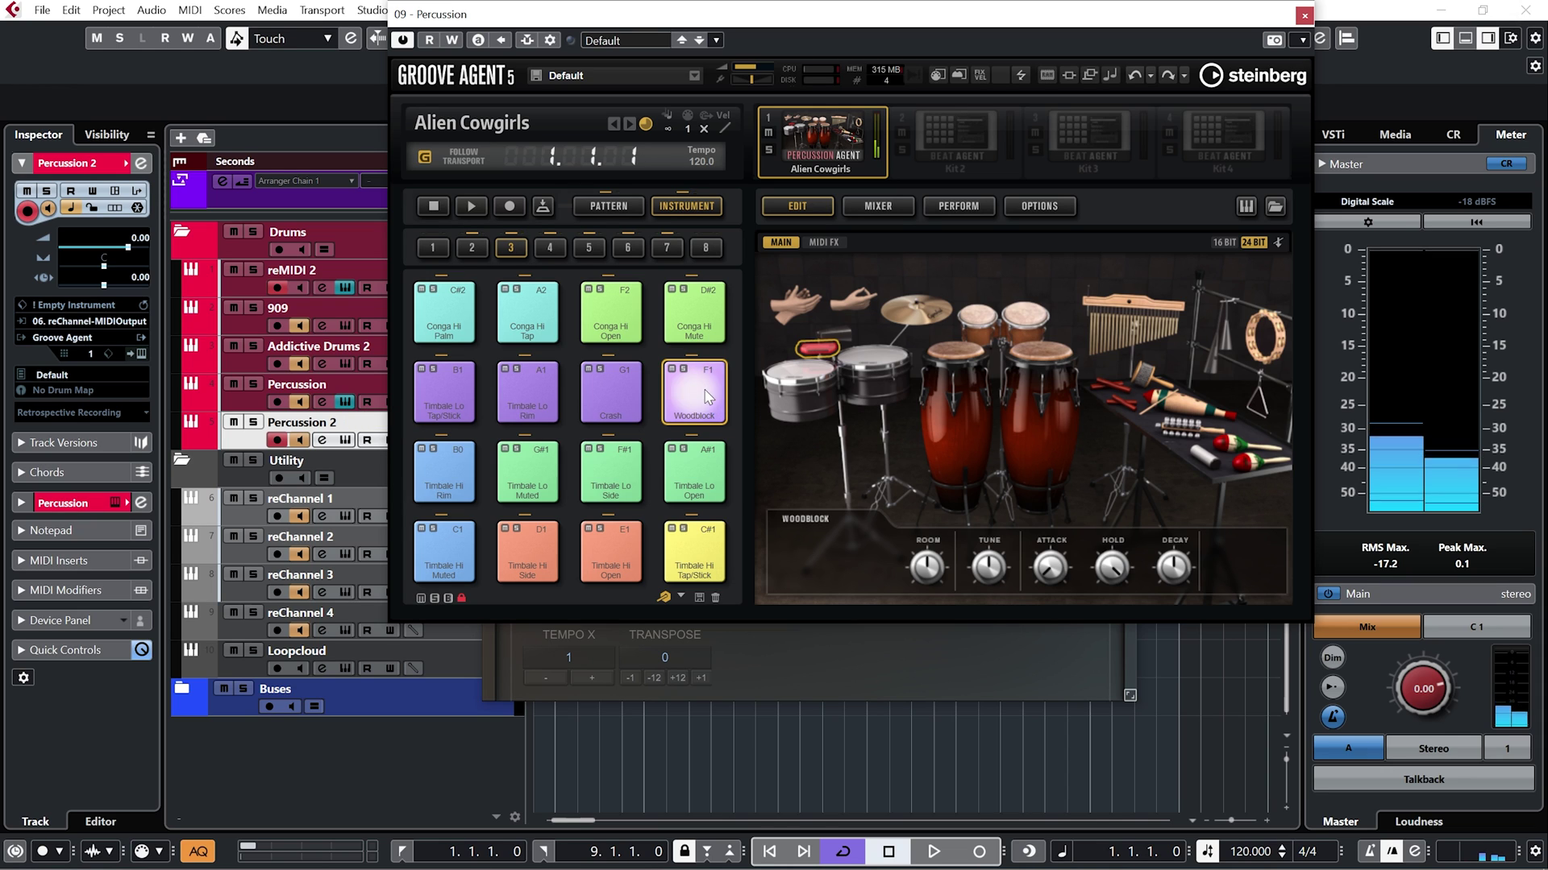
left_click(675, 375)
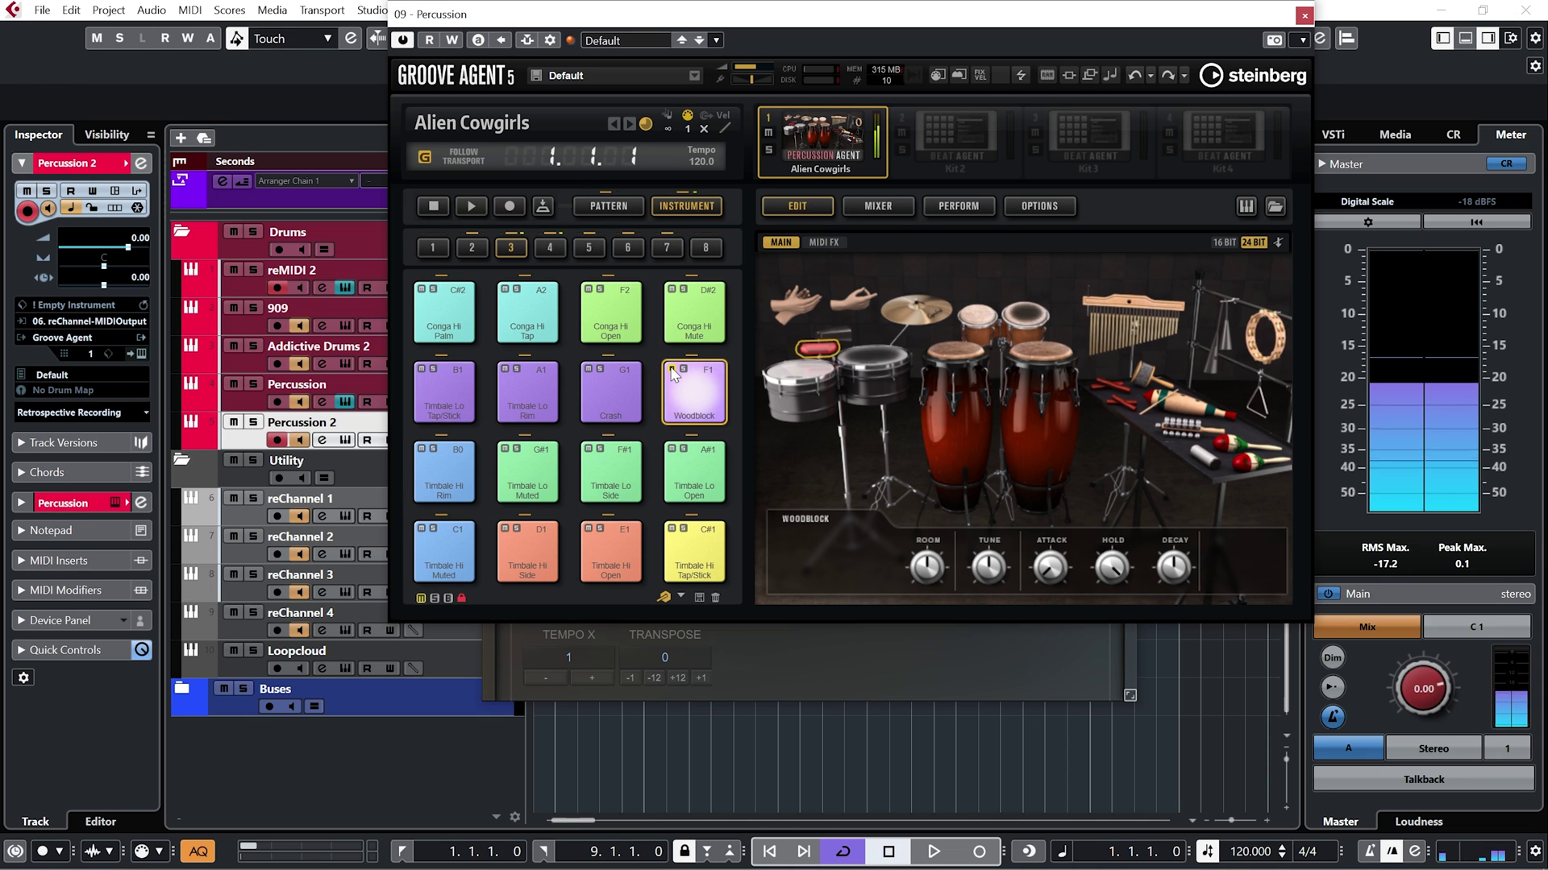